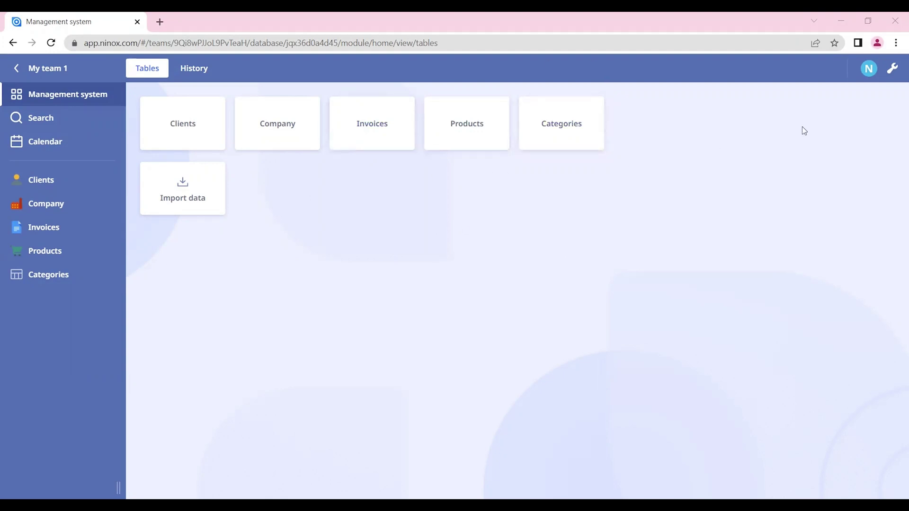
# Enable admin mode and set the database's Trigger after open to openTable("Invoices"), then save
pyautogui.click(893, 70)
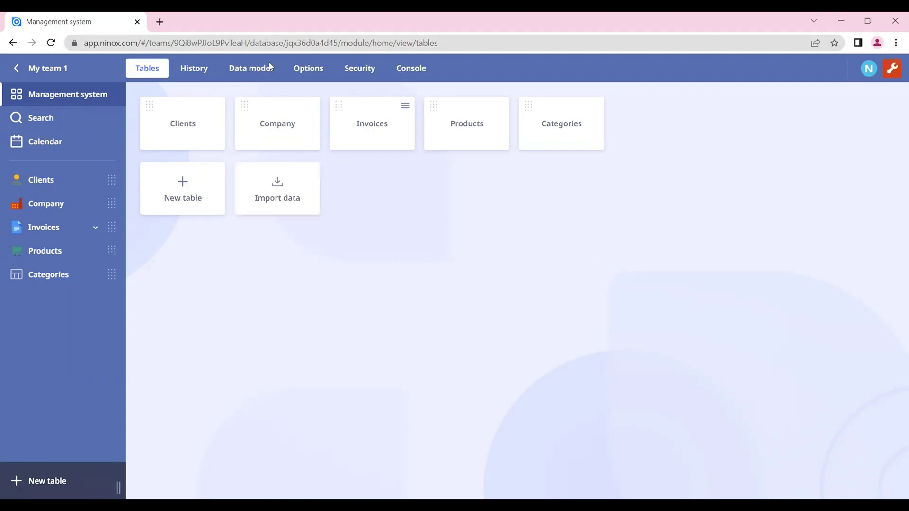
pyautogui.click(314, 73)
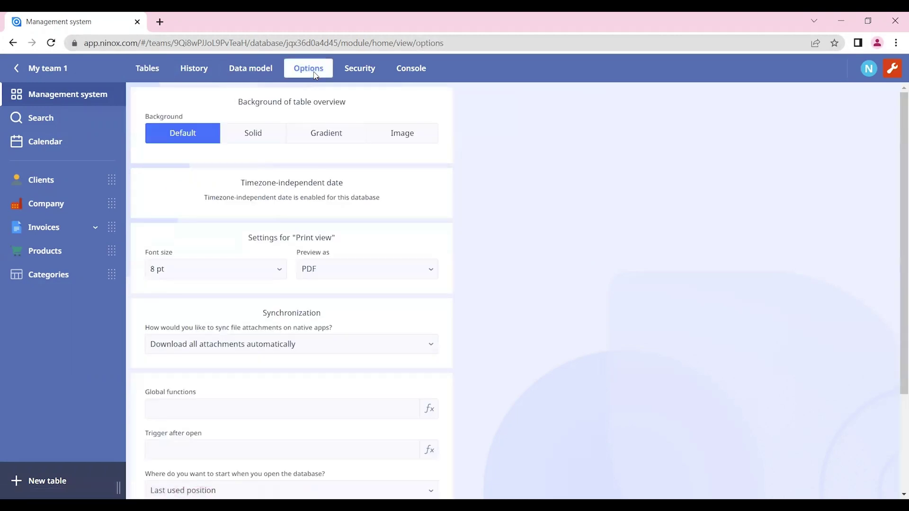
pyautogui.scroll(-3, 338, 297)
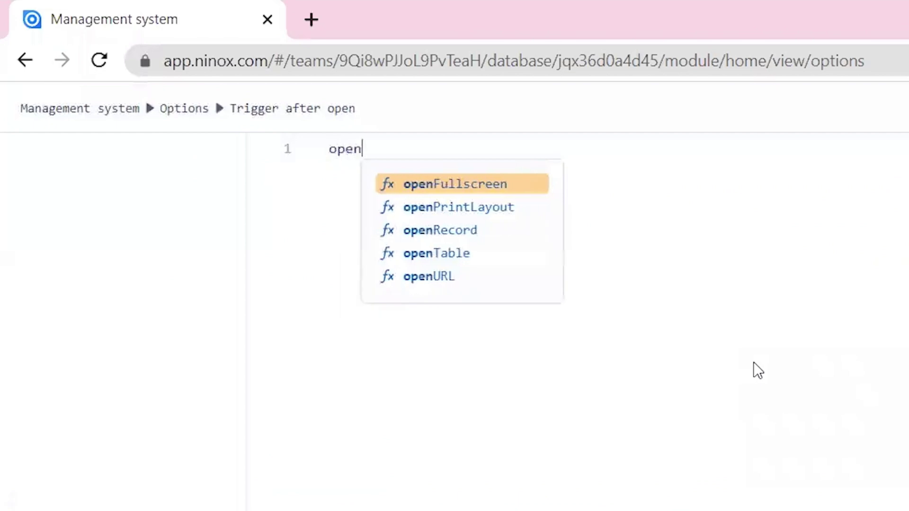
pyautogui.press('Down')
pyautogui.press('Down')
pyautogui.press('Down')
pyautogui.press('Return')
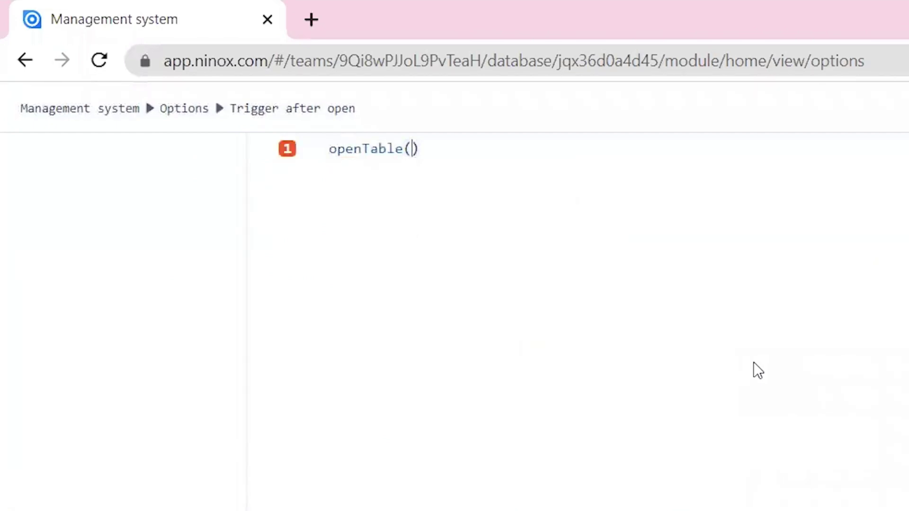
pyautogui.write('"')
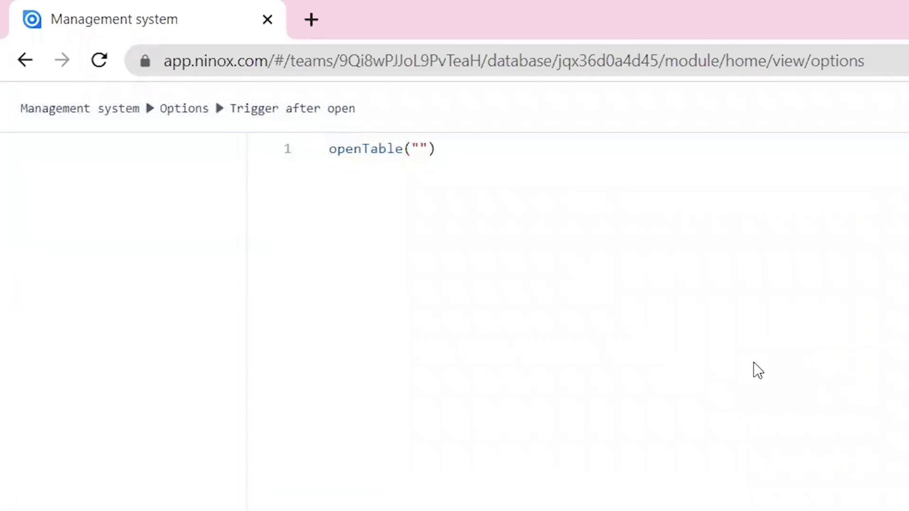
pyautogui.write('Inos')
pyautogui.press('BackSpace')
pyautogui.press('BackSpace')
pyautogui.write('voice')
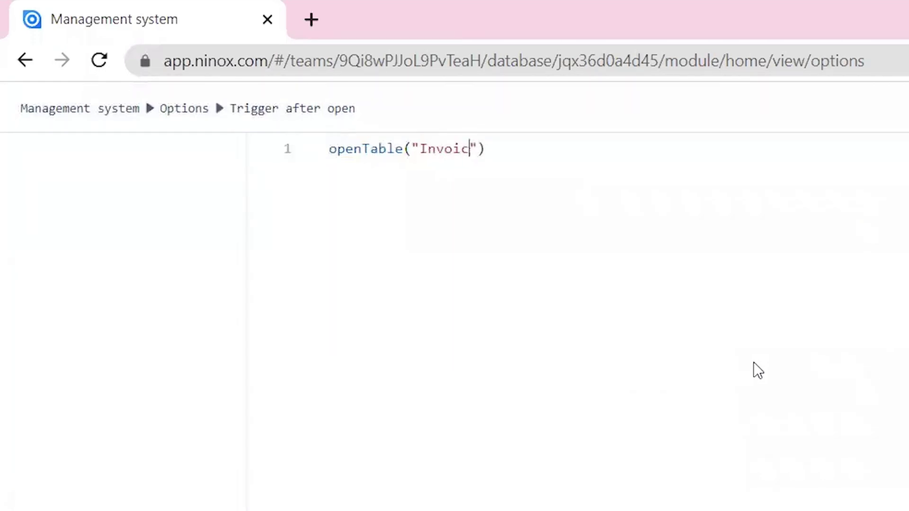
pyautogui.write('s')
pyautogui.click(878, 69)
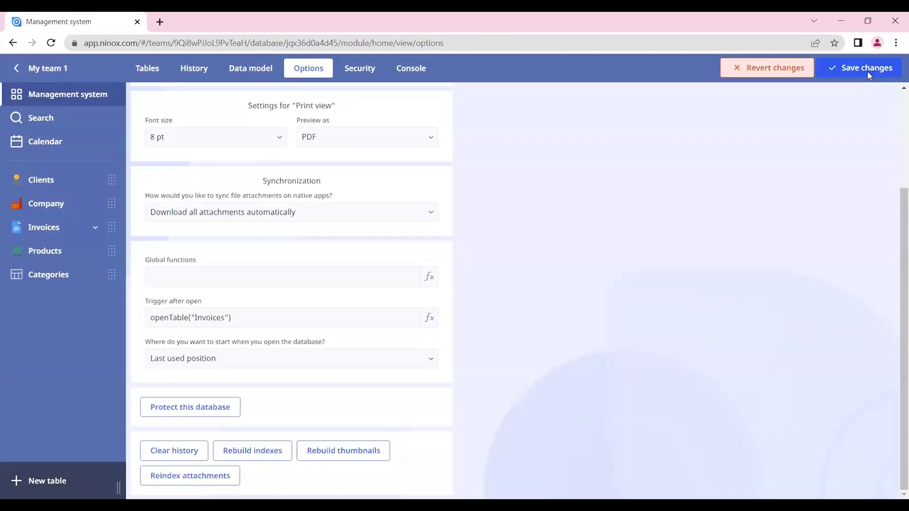
pyautogui.click(867, 71)
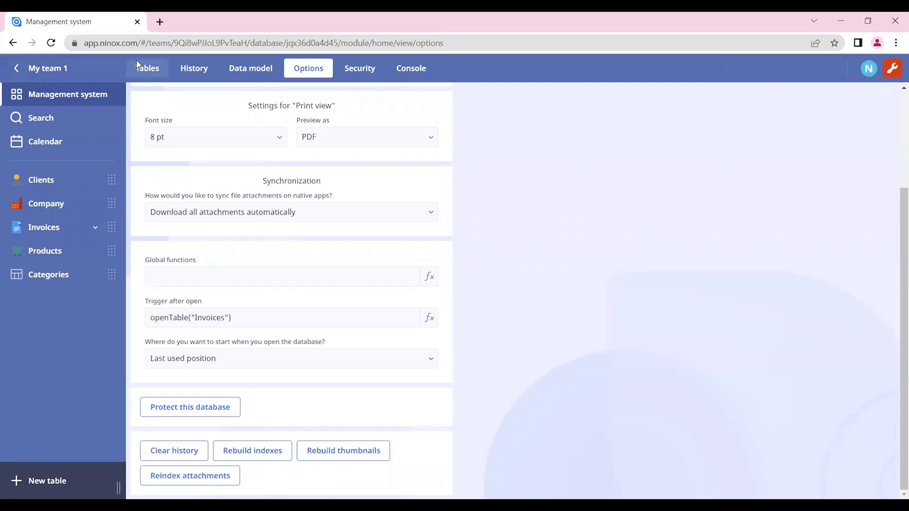
# Exit admin mode and reopen the Management system database on its Invoices table
pyautogui.click(893, 69)
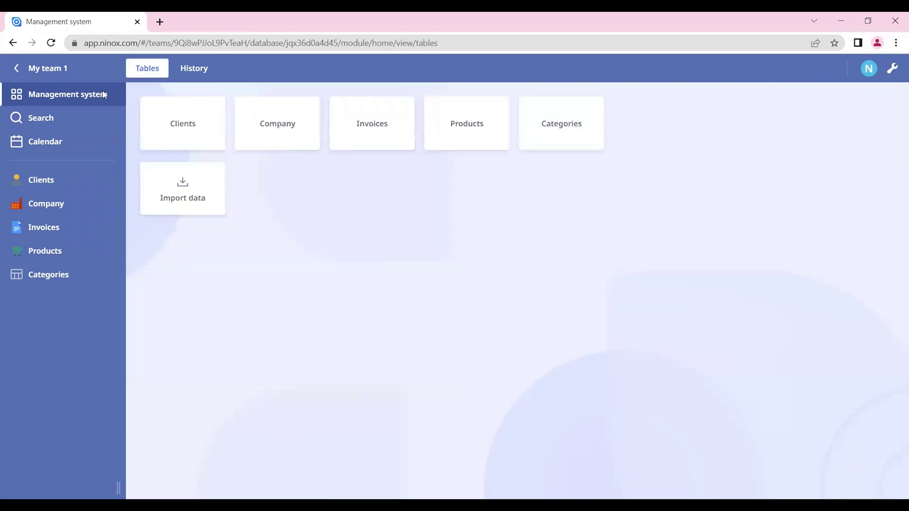
pyautogui.click(64, 69)
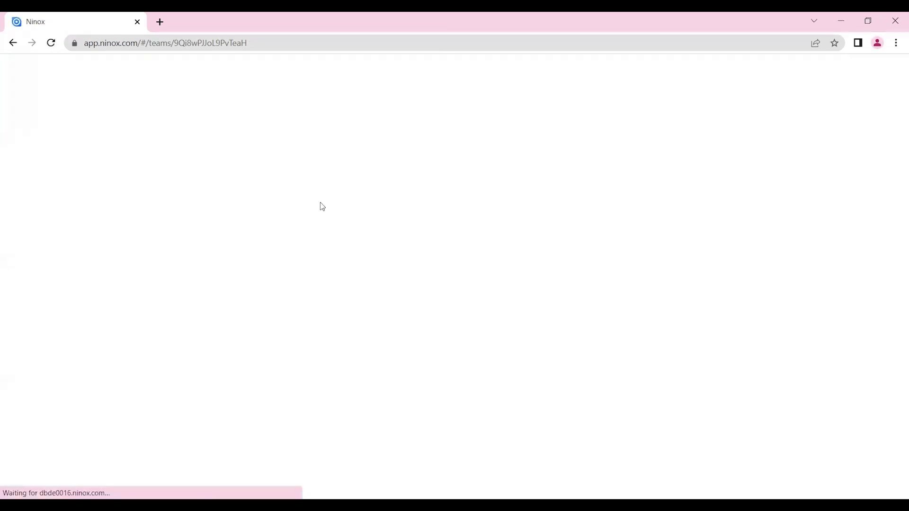
pyautogui.click(183, 131)
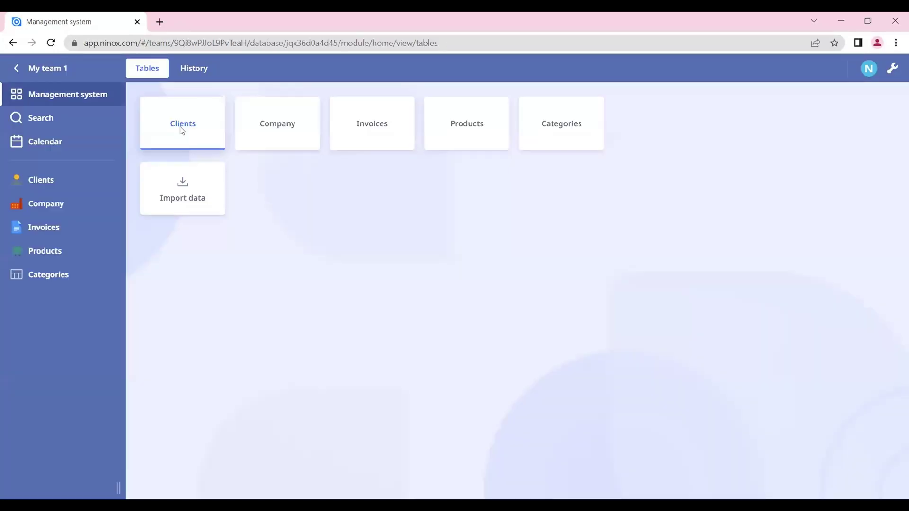
pyautogui.click(101, 219)
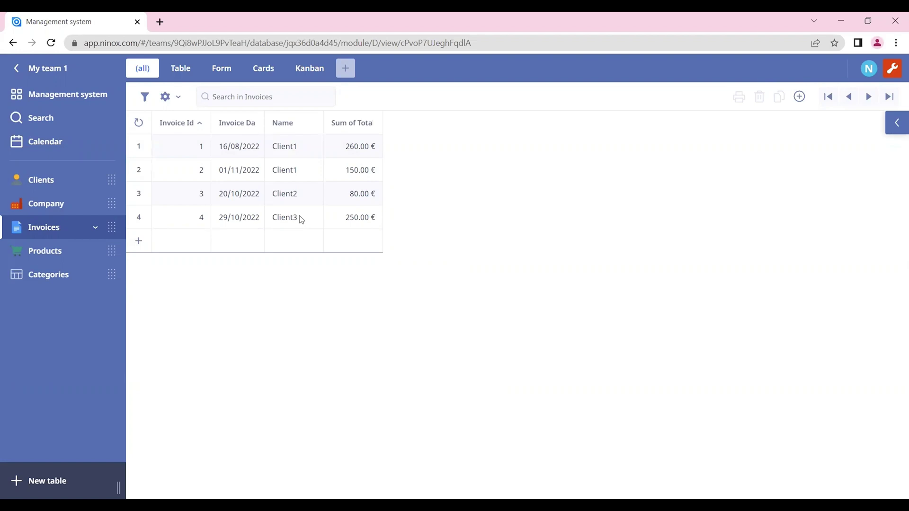
# Review the Invoices table's field list, then open invoice 1's record form for Client1
pyautogui.click(165, 97)
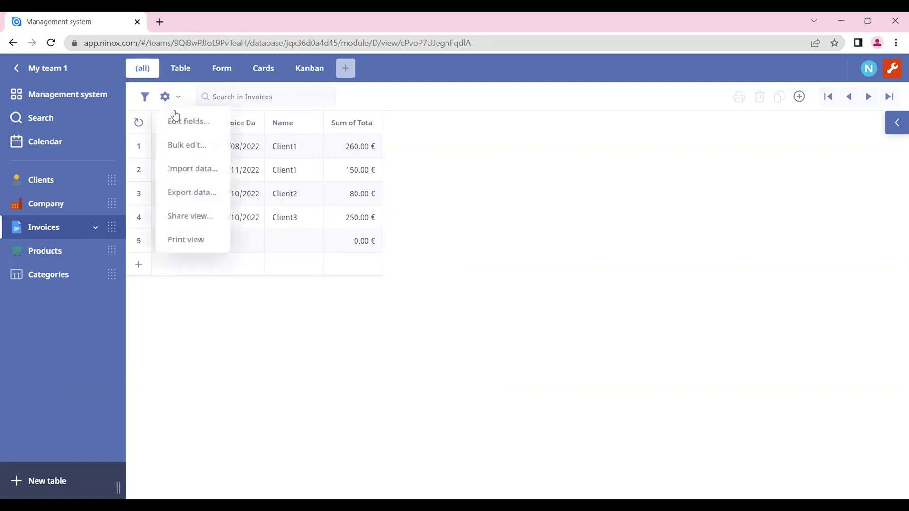
pyautogui.click(176, 120)
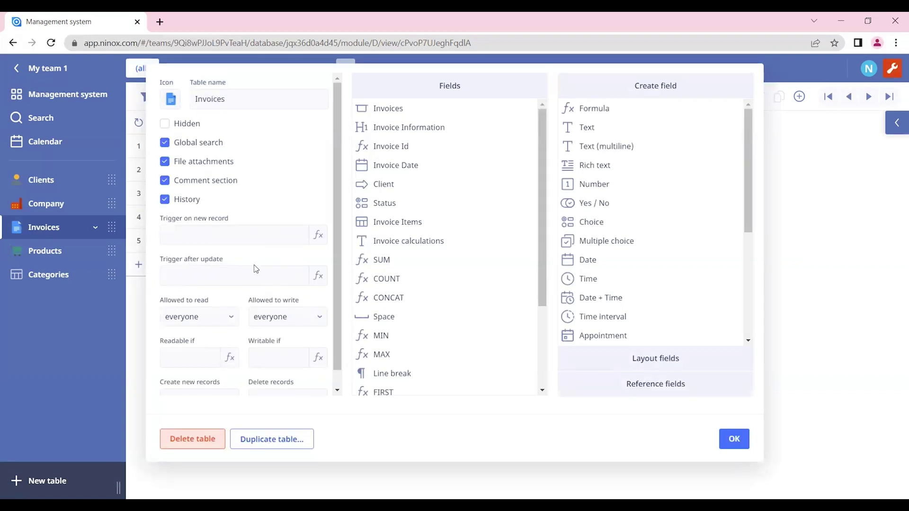
pyautogui.scroll(-3, 431, 214)
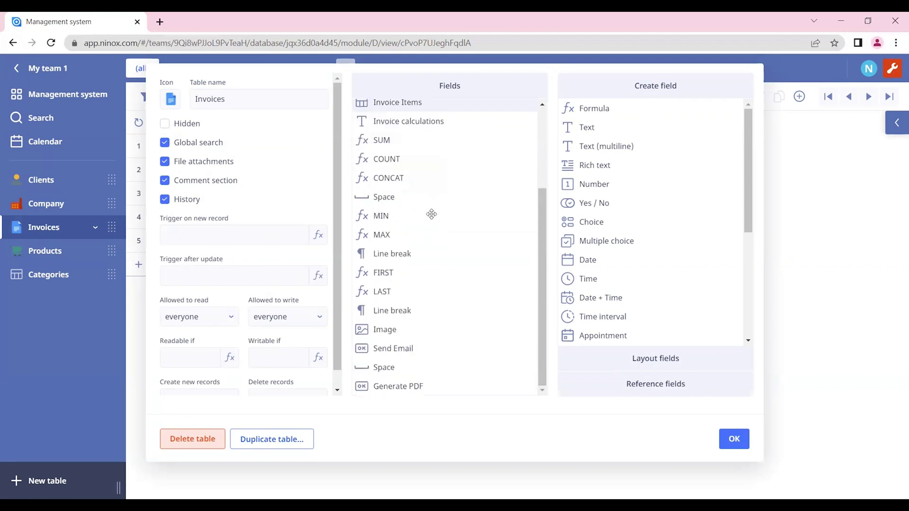
pyautogui.scroll(3, 428, 237)
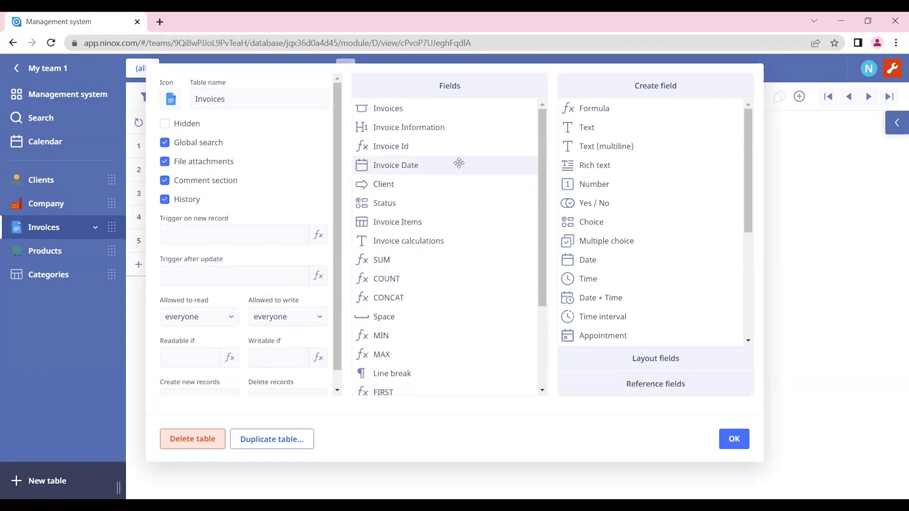
pyautogui.click(740, 442)
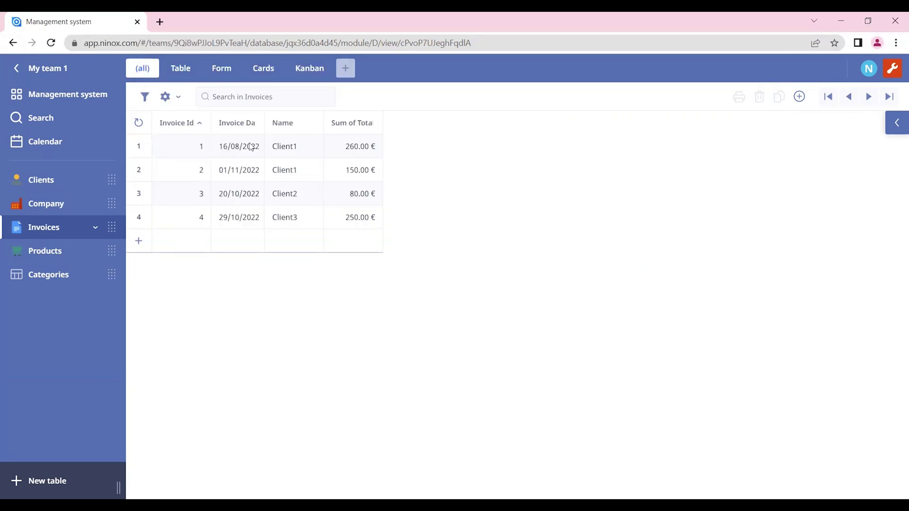
pyautogui.click(251, 147)
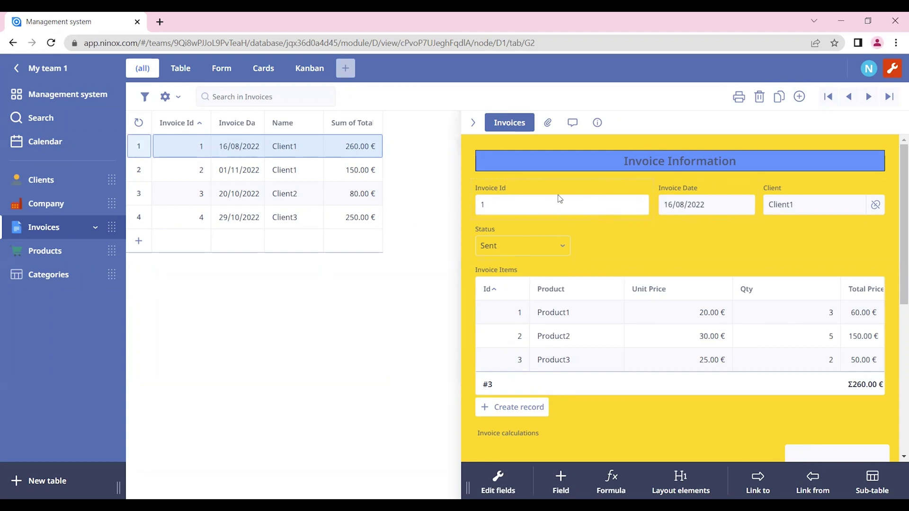
# Check the Invoice Id formula, then add a new empty invoice record with Id 12
pyautogui.click(494, 188)
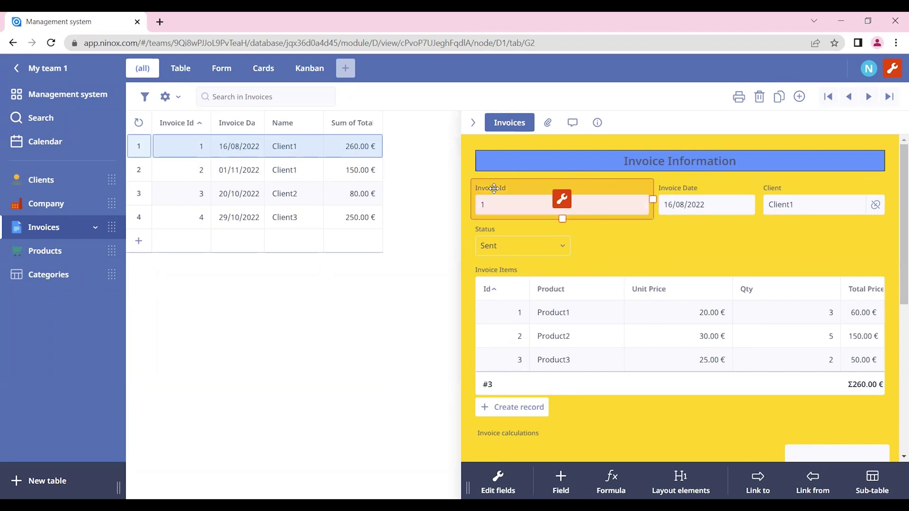
pyautogui.click(564, 207)
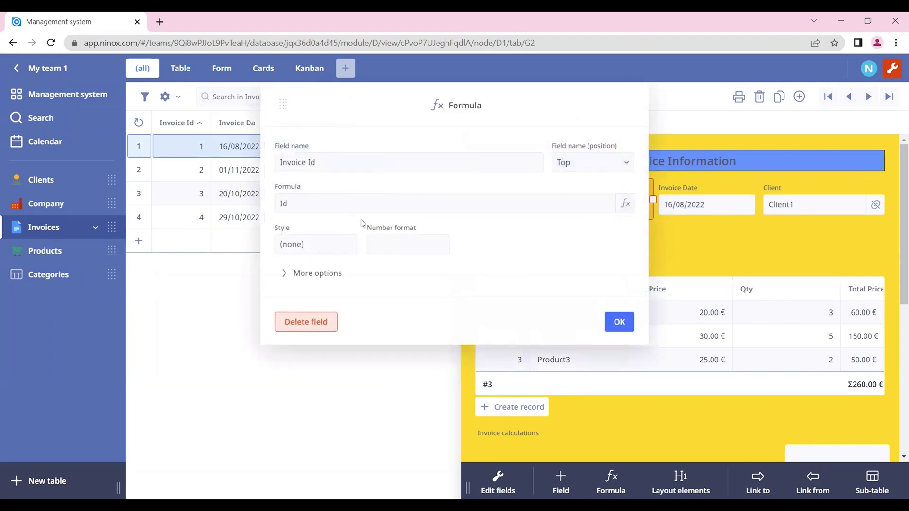
pyautogui.click(619, 322)
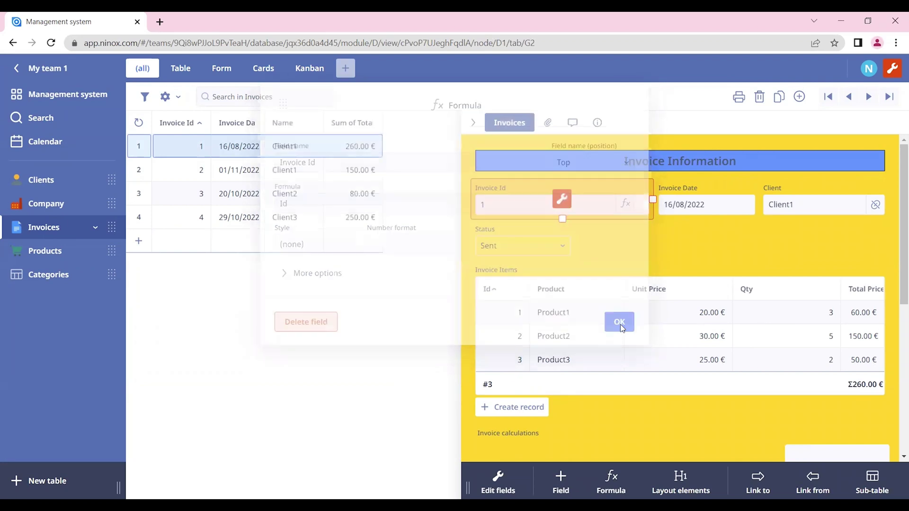
pyautogui.click(707, 243)
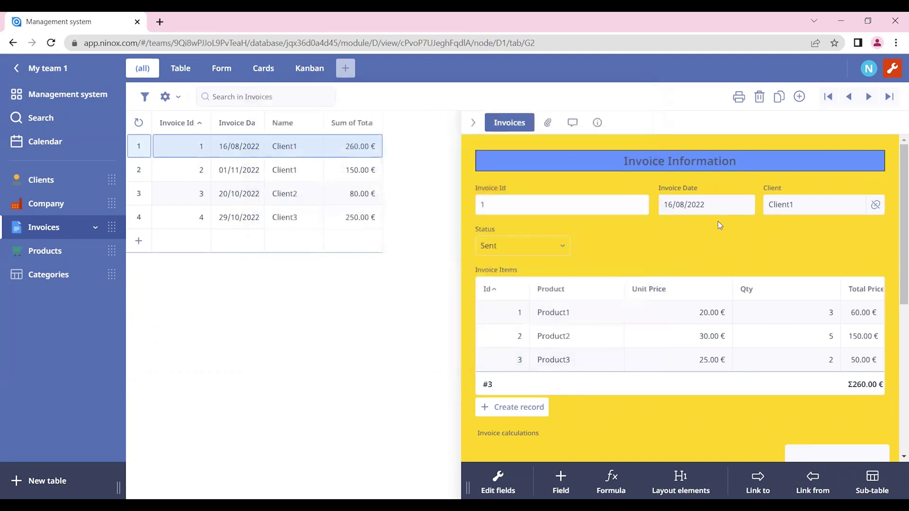
pyautogui.click(799, 97)
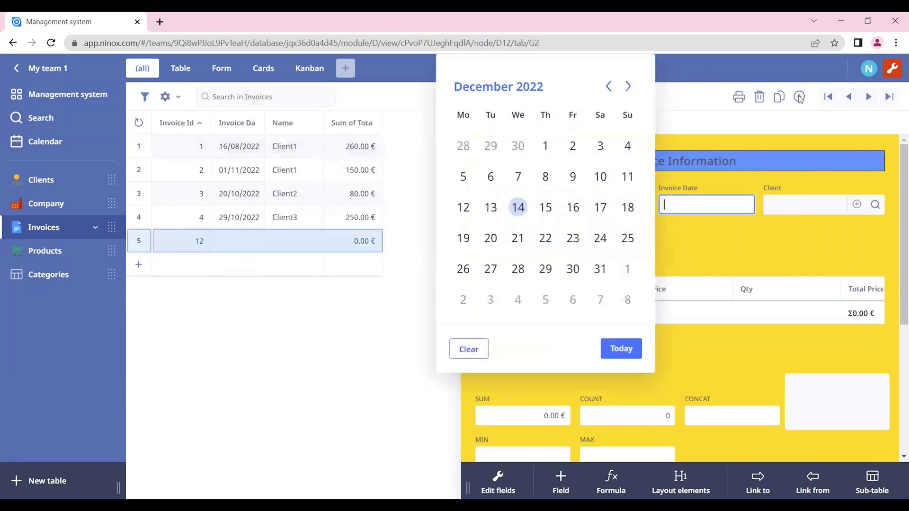
pyautogui.click(704, 262)
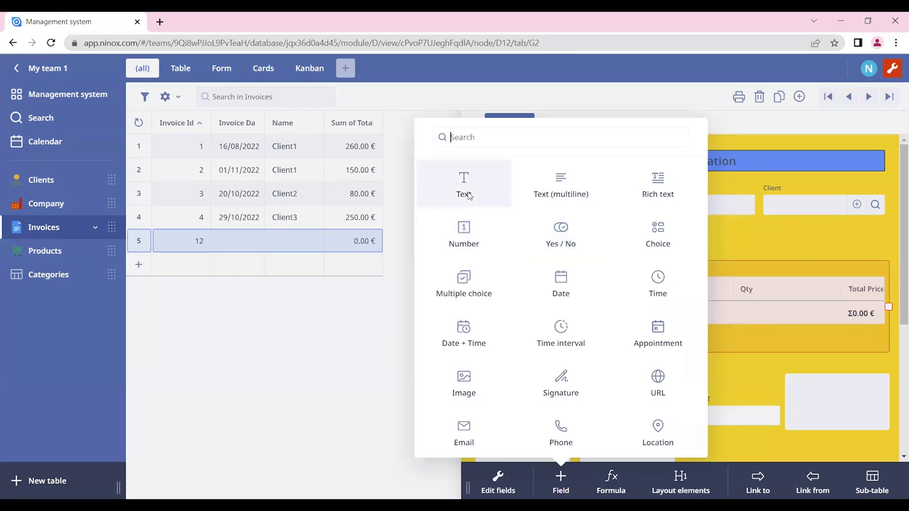
# Add a Text field named 'Invoice Number' beside Invoice Id and save the form layout
pyautogui.click(464, 185)
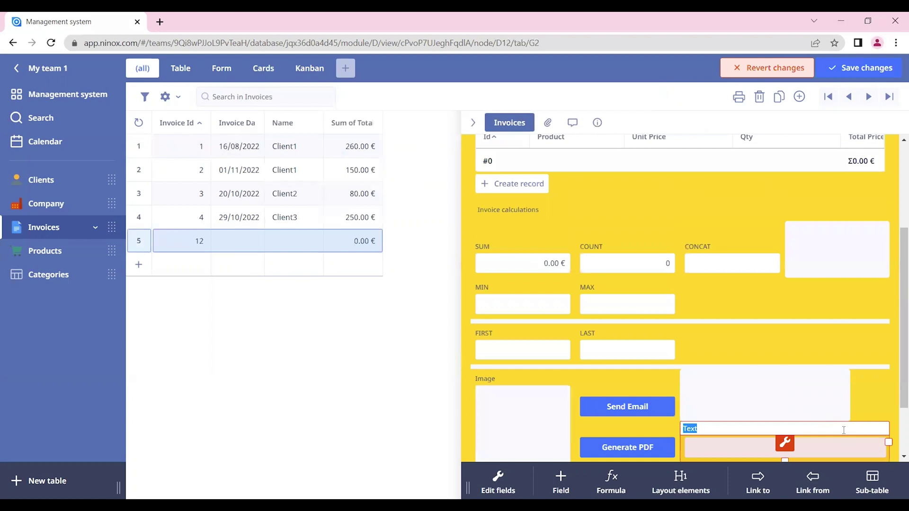
pyautogui.write('Ino')
pyautogui.press('BackSpace')
pyautogui.write('voice Number')
pyautogui.press('Return')
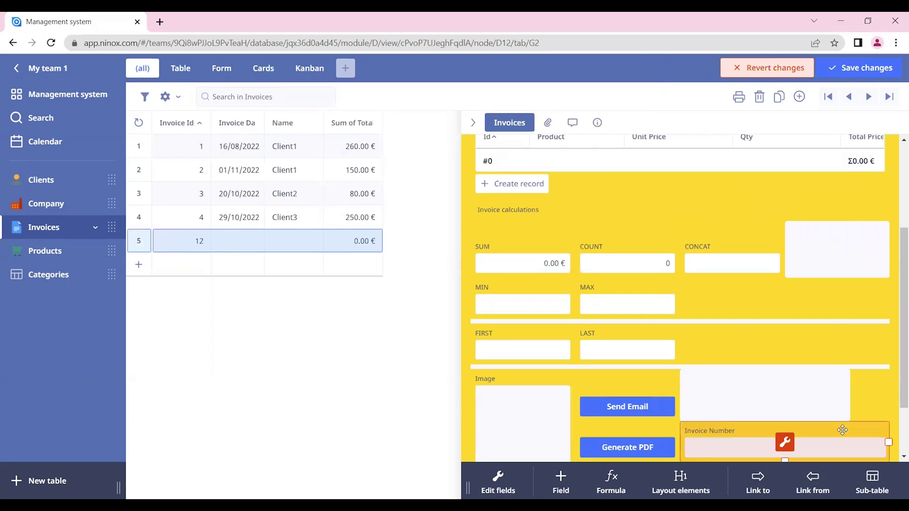
pyautogui.moveTo(830, 430); pyautogui.dragTo(733, 167)
pyautogui.click(891, 69)
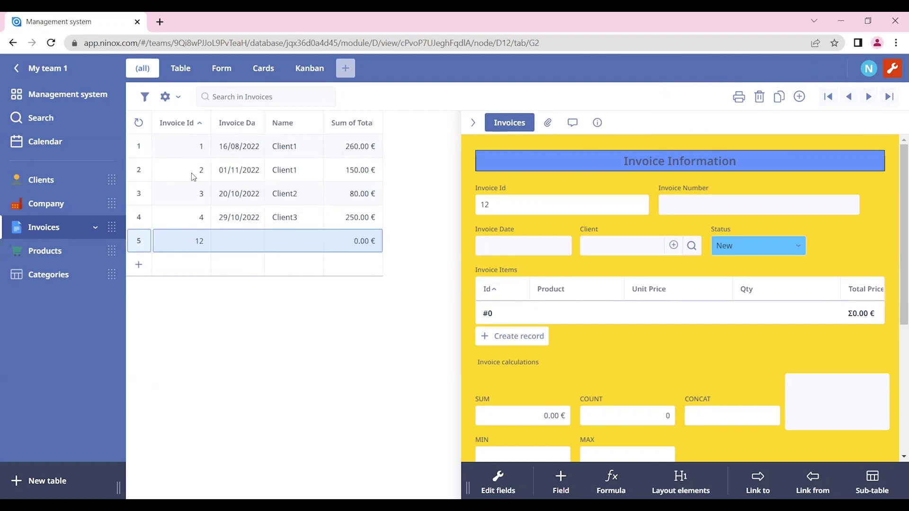
# Show Invoice Number as a column in the Invoices table
pyautogui.click(192, 124)
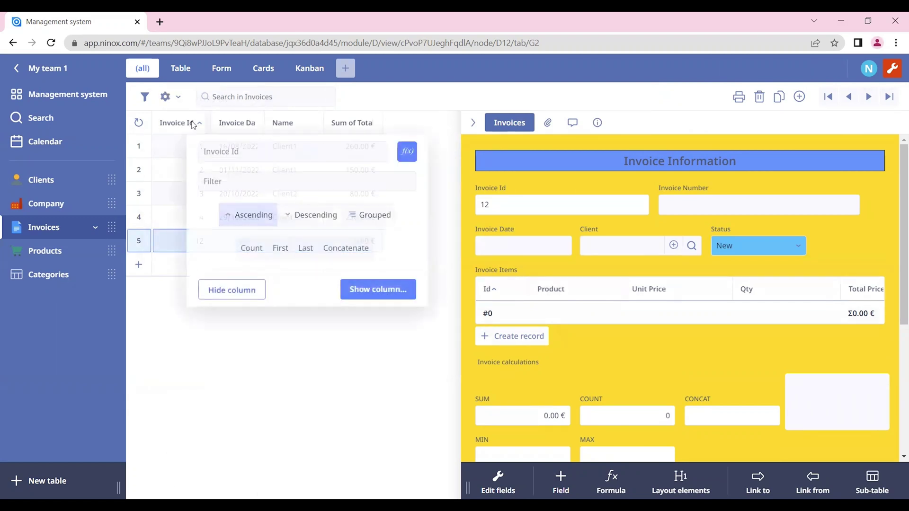
pyautogui.click(412, 294)
pyautogui.click(232, 173)
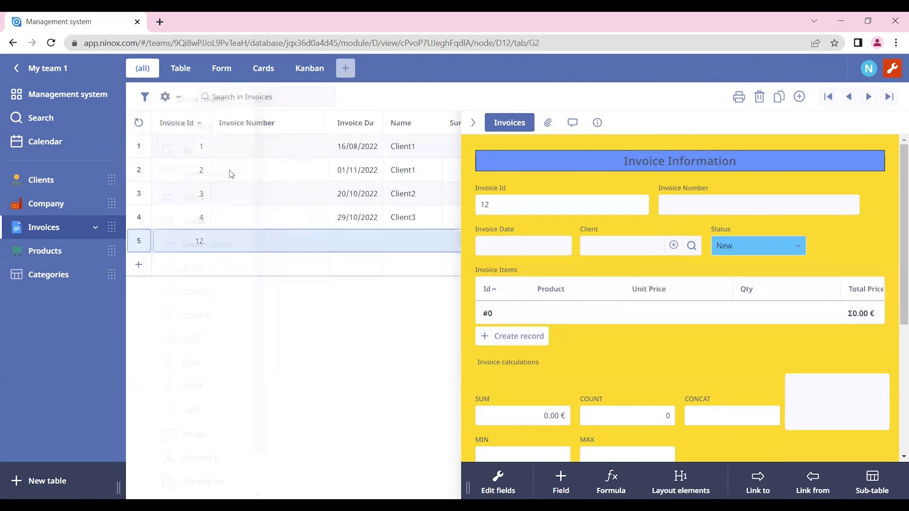
pyautogui.click(318, 148)
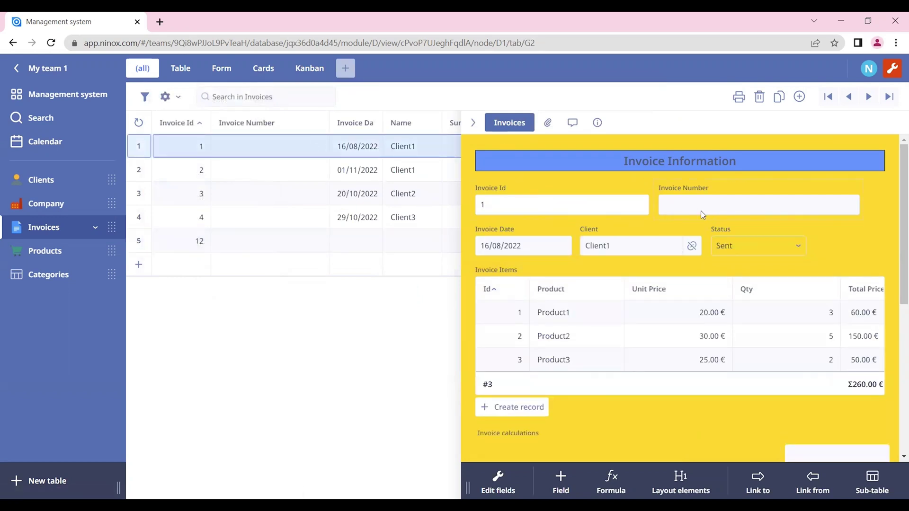
# Enter Invoice Numbers I-1, I-2, I-3, I-4 and I-5 for rows 1–5
pyautogui.click(305, 155)
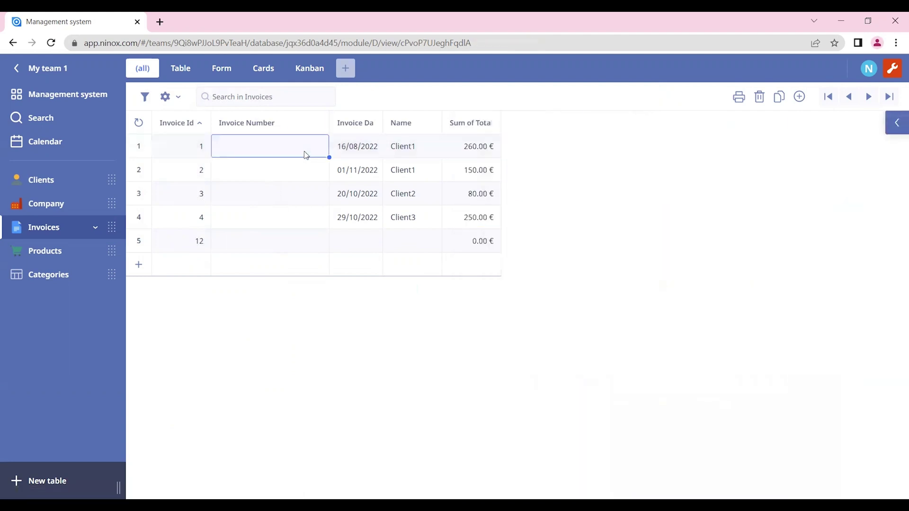
pyautogui.click(304, 151)
pyautogui.write('I-1')
pyautogui.press('Return')
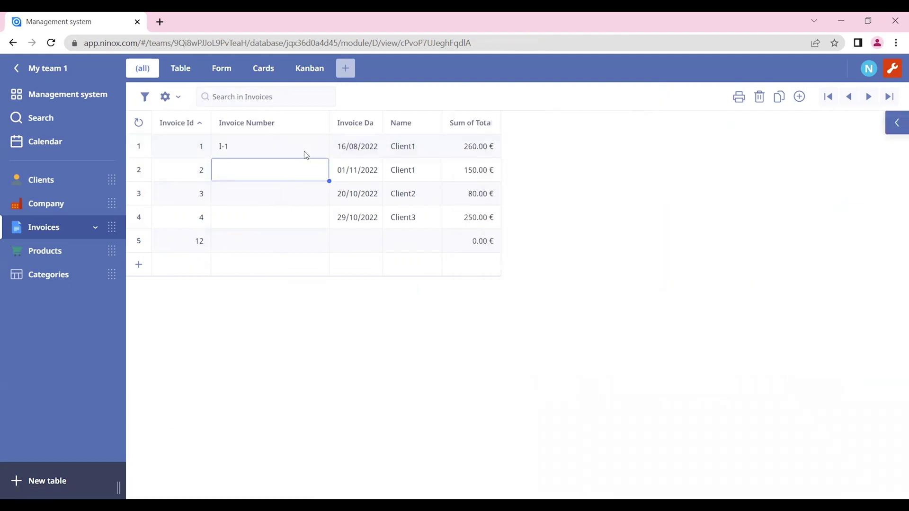
pyautogui.write('I-2')
pyautogui.press('Return')
pyautogui.write('I-3')
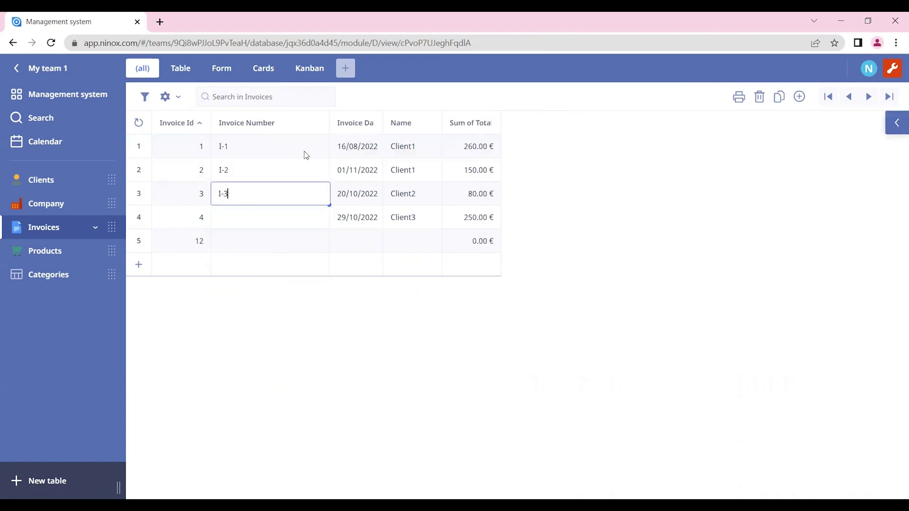
pyautogui.press('Return')
pyautogui.write('I-4')
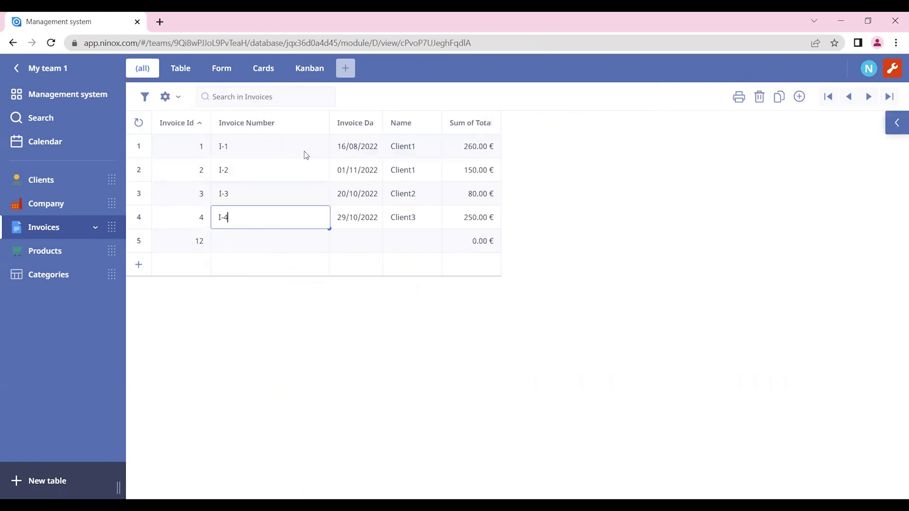
pyautogui.press('Return')
pyautogui.write('I-5')
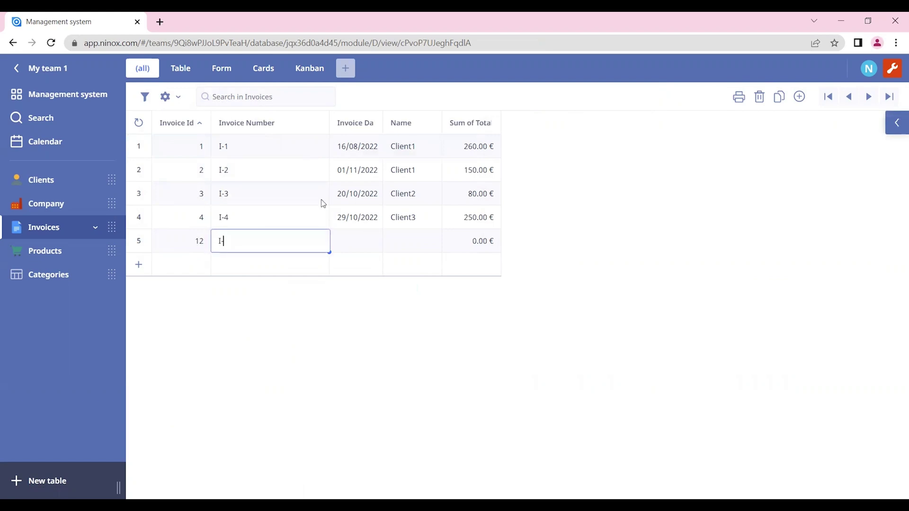
pyautogui.click(380, 251)
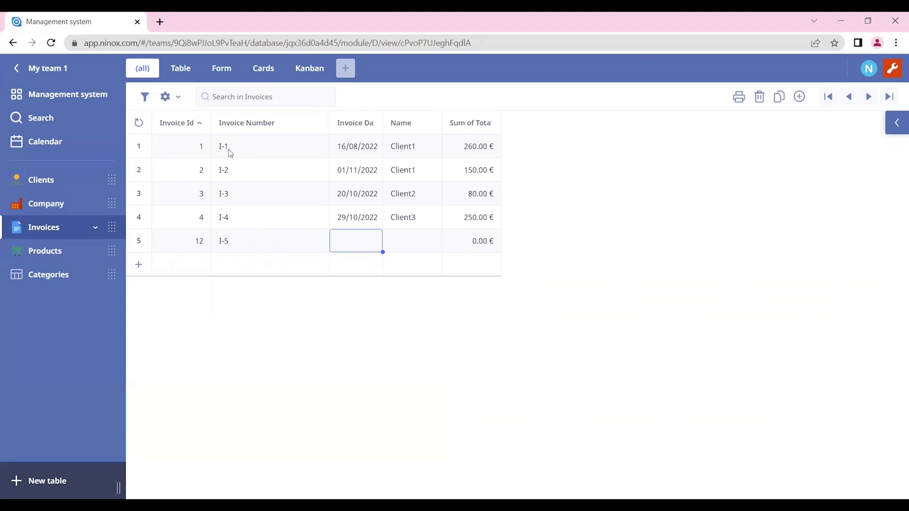
# Begin the Invoices new-record trigger with let c := count(select Invoices)
pyautogui.click(170, 101)
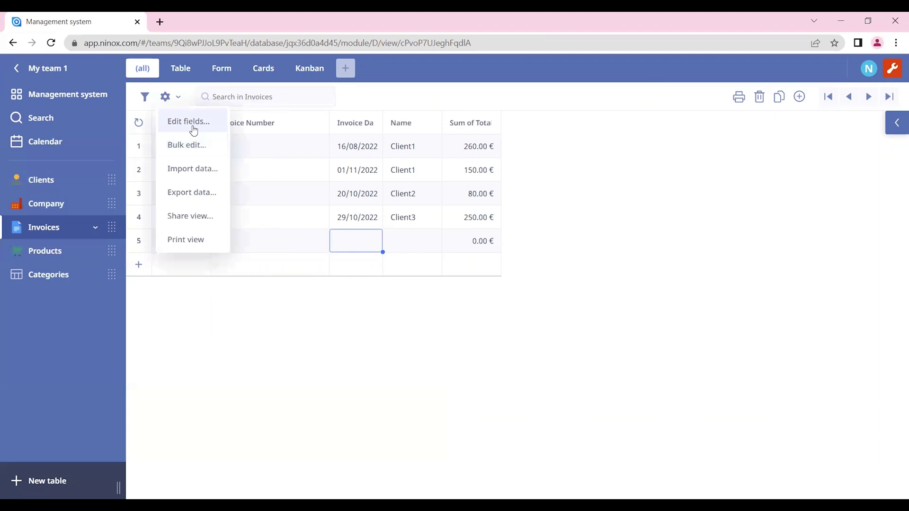
pyautogui.click(191, 124)
pyautogui.click(247, 237)
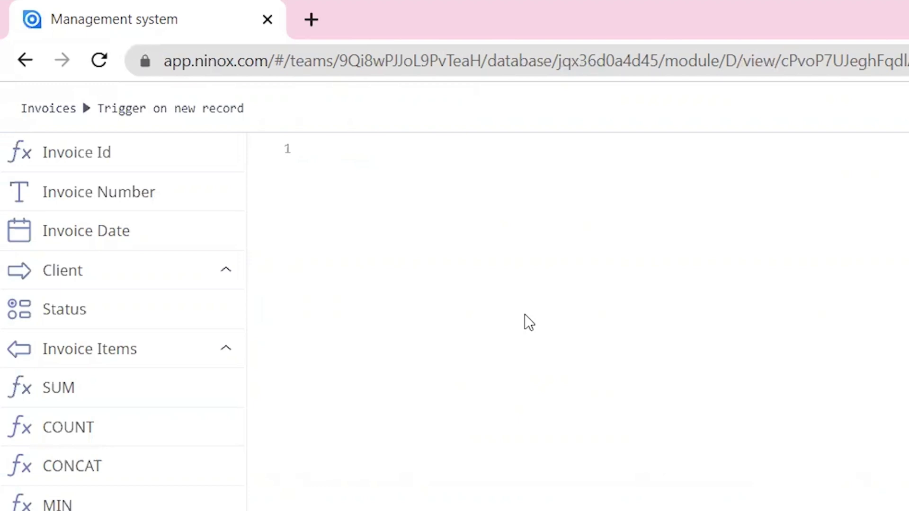
pyautogui.write('let c')
pyautogui.write(':= count')
pyautogui.write('(select ')
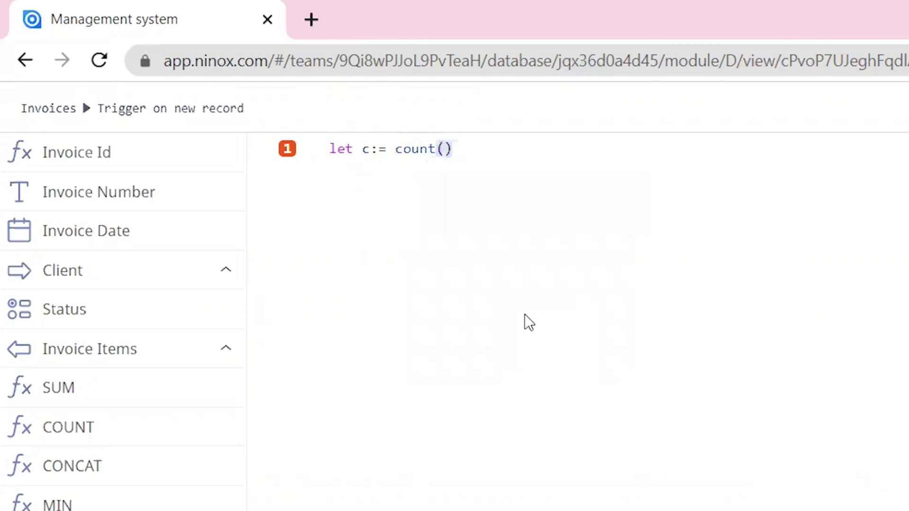
pyautogui.write('Invoic')
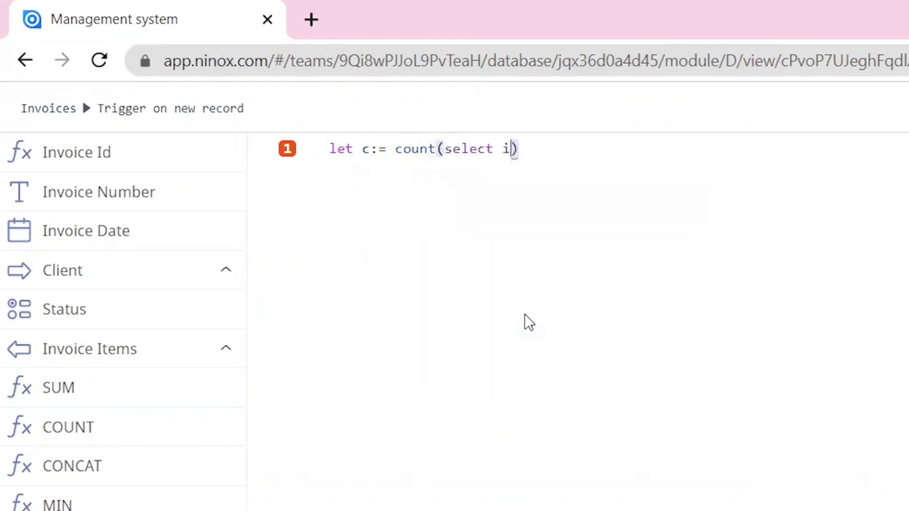
pyautogui.press('Down')
pyautogui.press('Return')
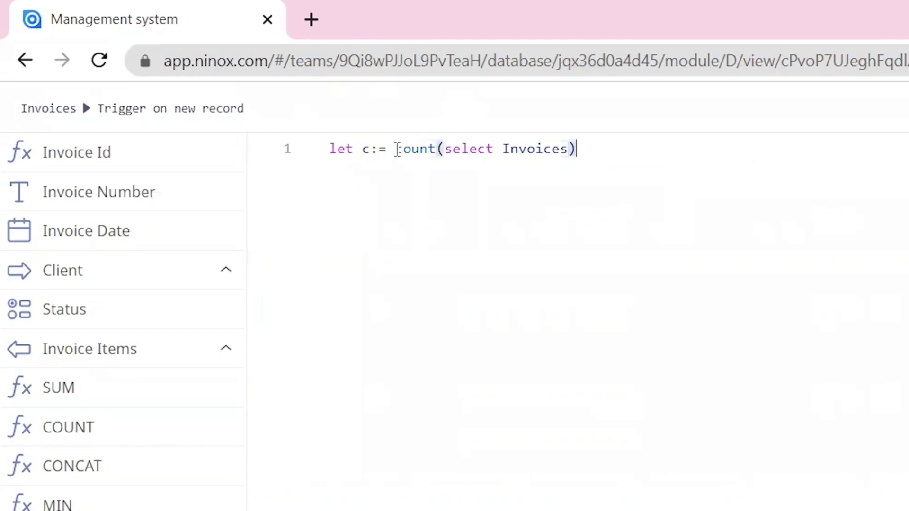
# Add the line 'Invoice Number' := "I-"+c, save the trigger and settings, and exit admin mode
pyautogui.moveTo(396, 149); pyautogui.dragTo(608, 160)
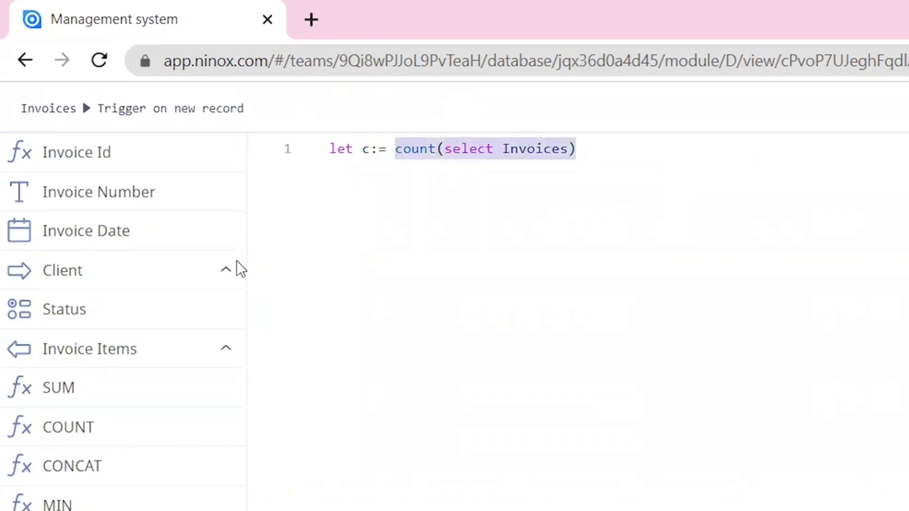
pyautogui.click(653, 144)
pyautogui.press('Return')
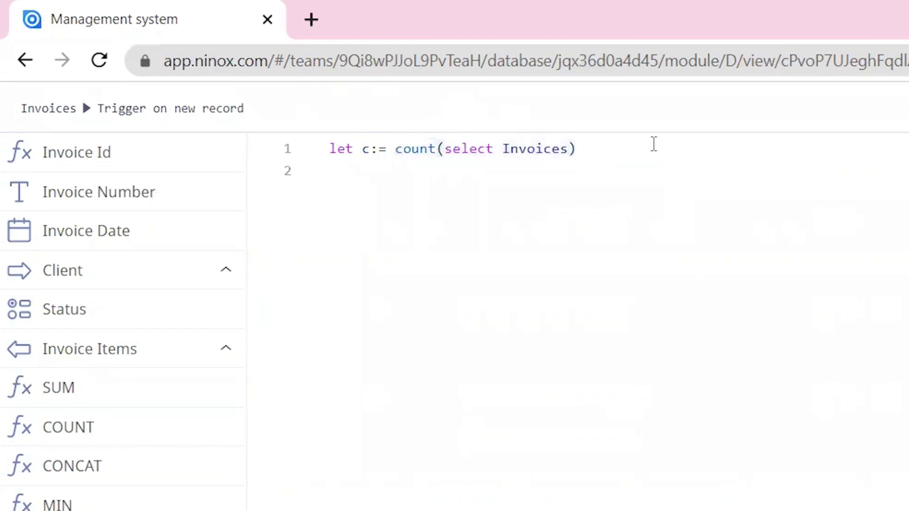
pyautogui.click(127, 200)
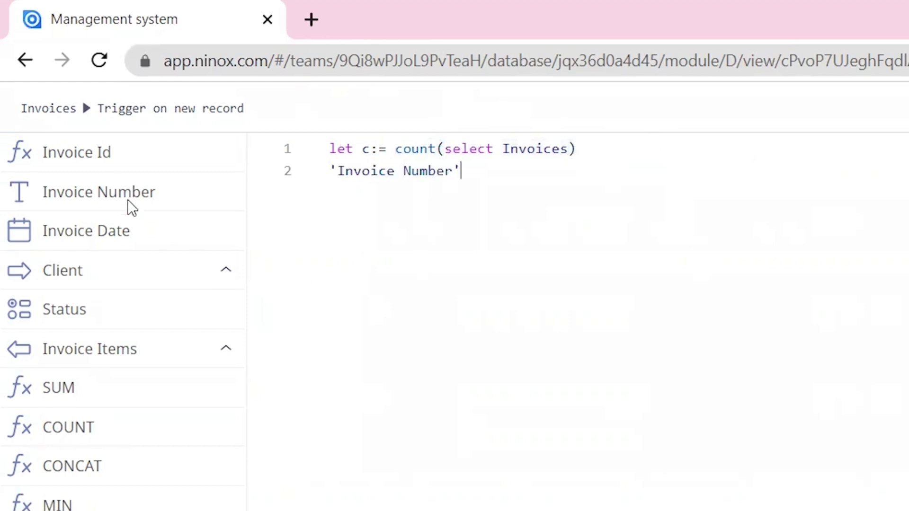
pyautogui.write(':= "I-"+c')
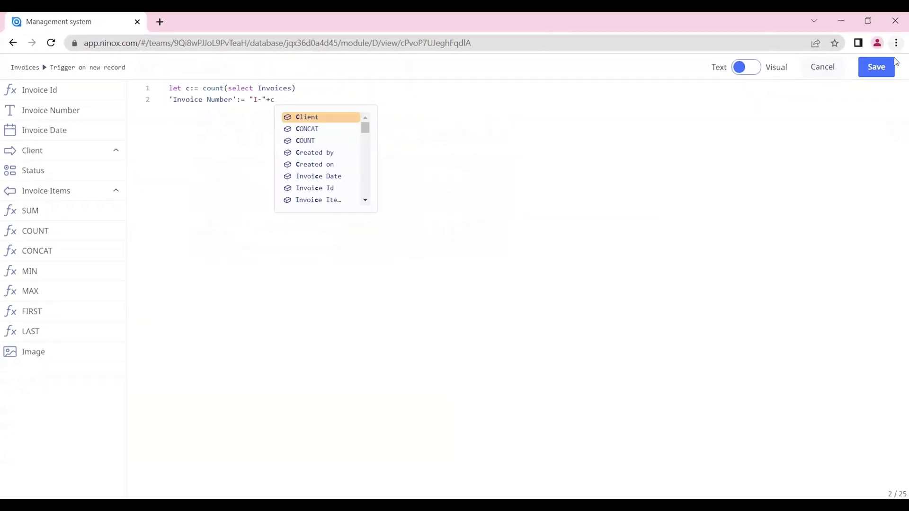
pyautogui.click(876, 67)
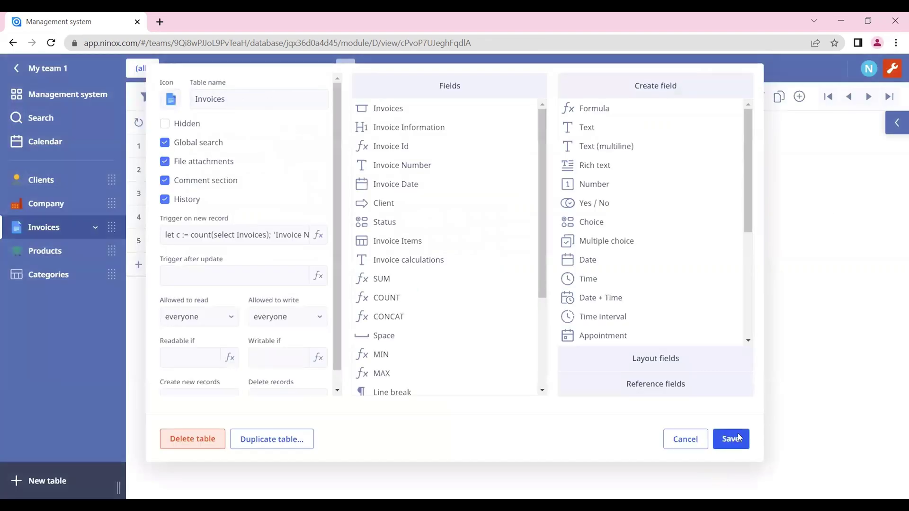
pyautogui.click(731, 438)
pyautogui.click(894, 75)
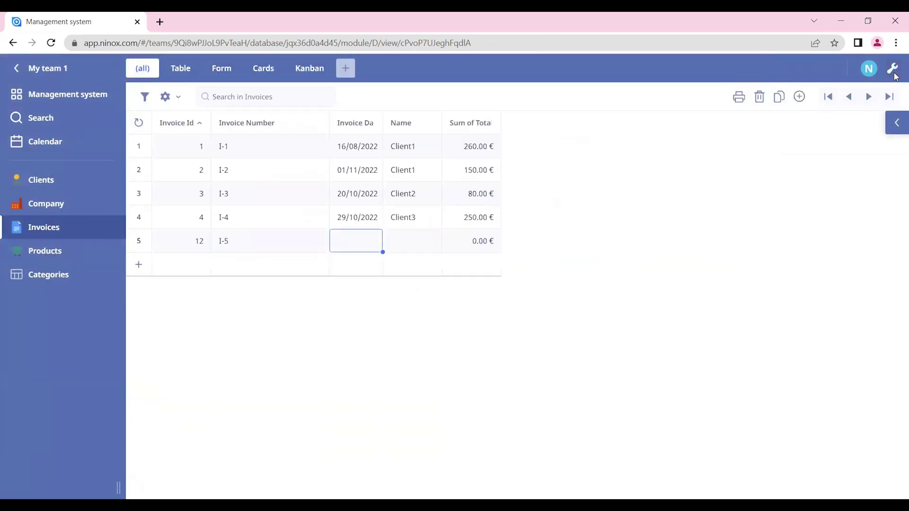
# Add a new invoice, Id 13, which gets auto-numbered I-6
pyautogui.click(798, 99)
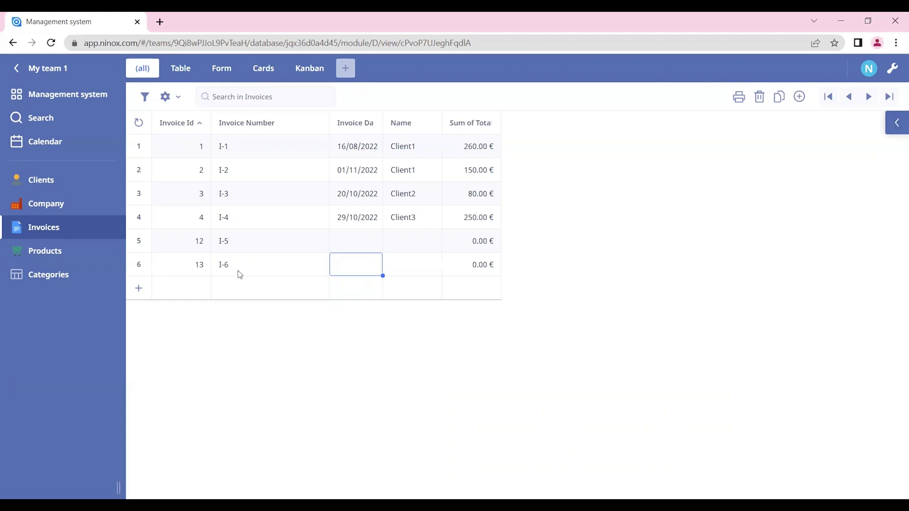
# Change the trigger to "I-"+format(c,"000") for three-digit padding and save
pyautogui.click(178, 100)
pyautogui.click(195, 121)
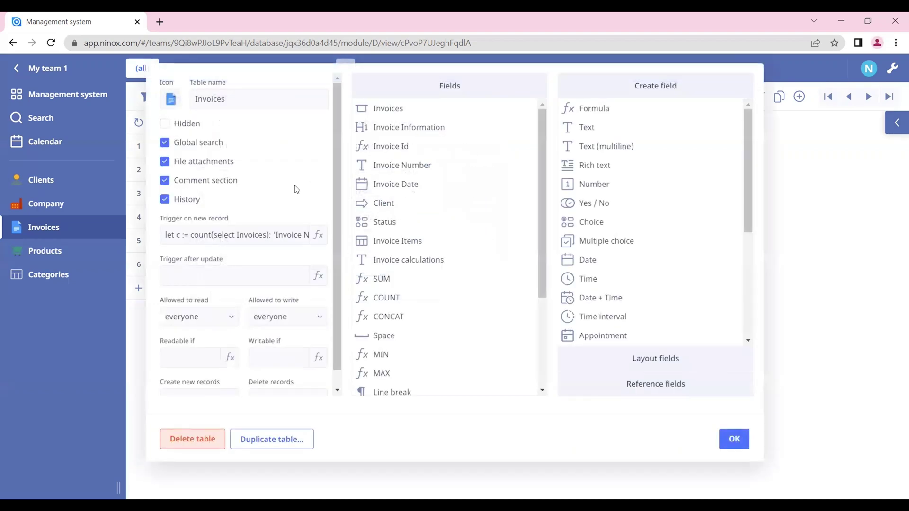
pyautogui.click(238, 241)
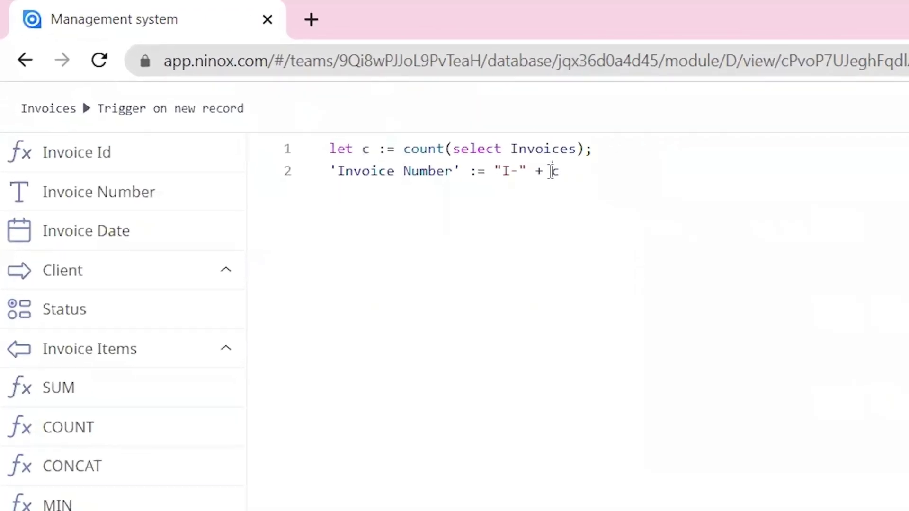
pyautogui.write('format(')
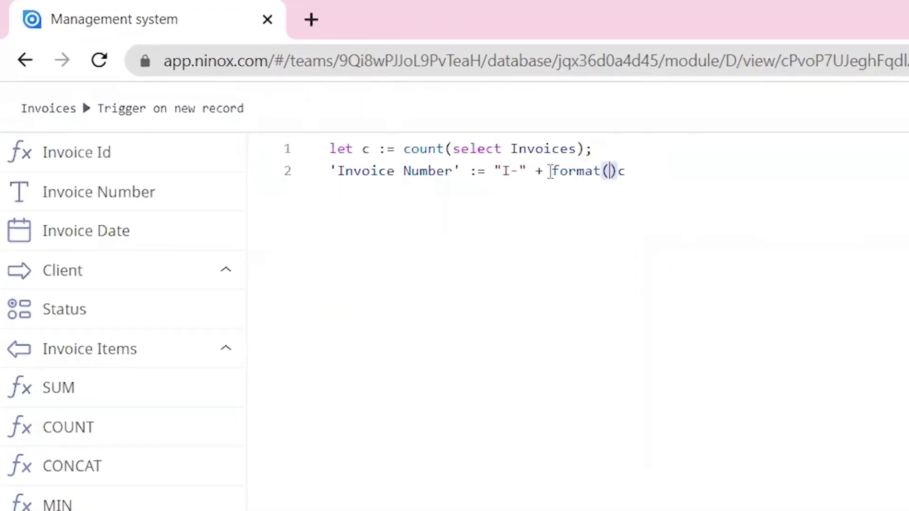
pyautogui.press('Delete')
pyautogui.press('End')
pyautogui.write(',"000')
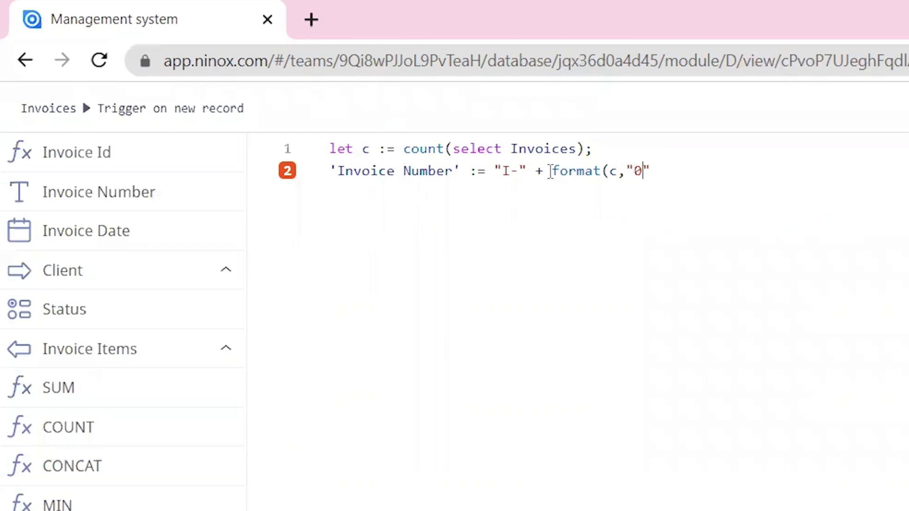
pyautogui.press('Right')
pyautogui.write(')')
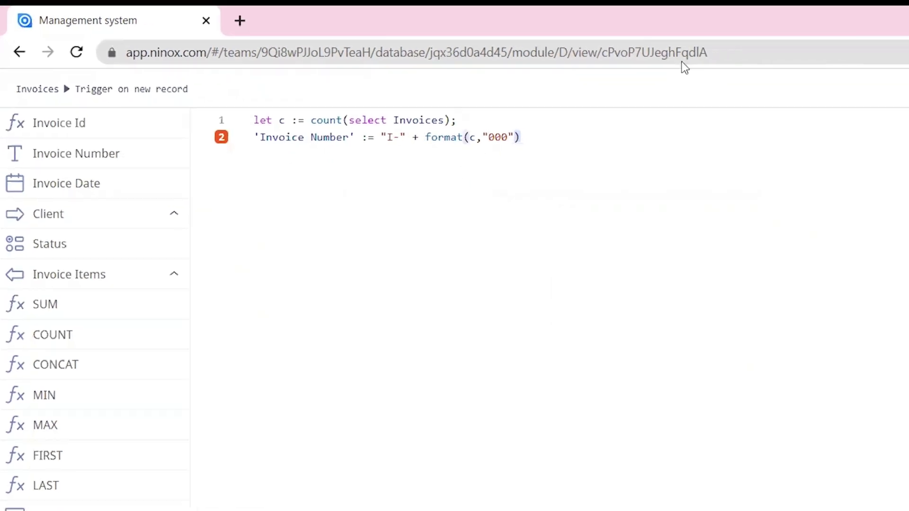
pyautogui.click(876, 67)
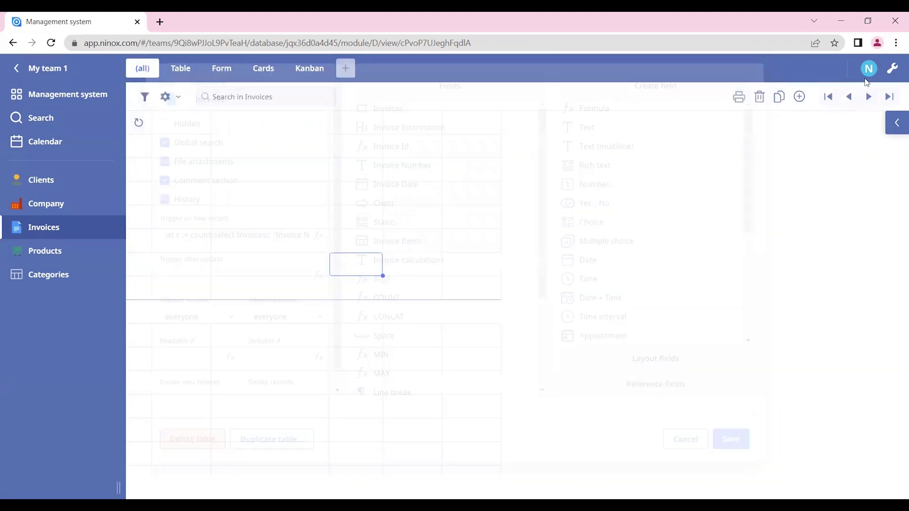
# Add invoice 14, auto-numbered I-007, open its form and widen the table beside it
pyautogui.click(800, 100)
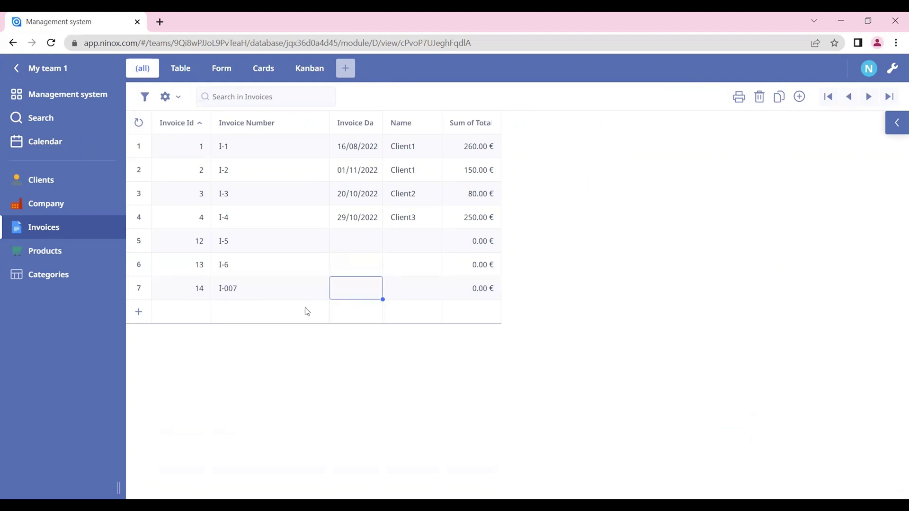
pyautogui.click(307, 291)
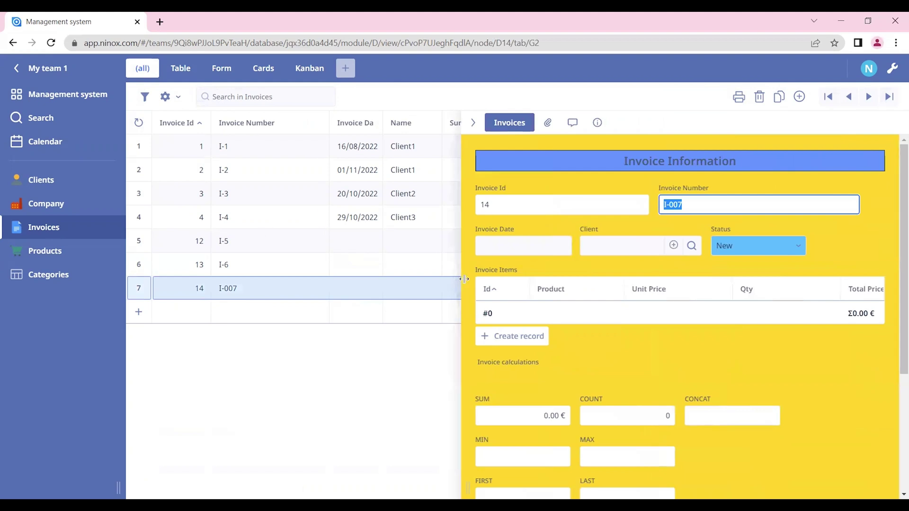
pyautogui.moveTo(463, 281); pyautogui.dragTo(522, 282)
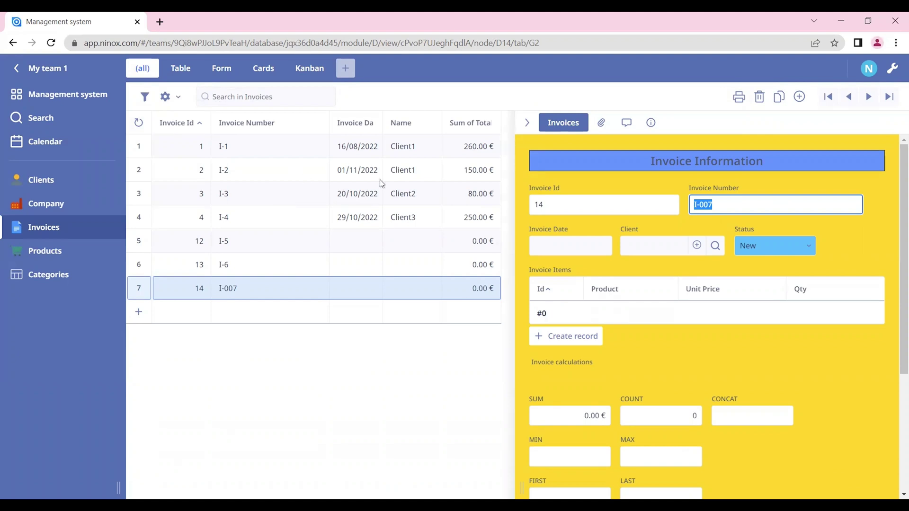
# In the Invoices new-record trigger, add a first line 'Invoice Date' := today();
pyautogui.click(303, 146)
pyautogui.click(179, 99)
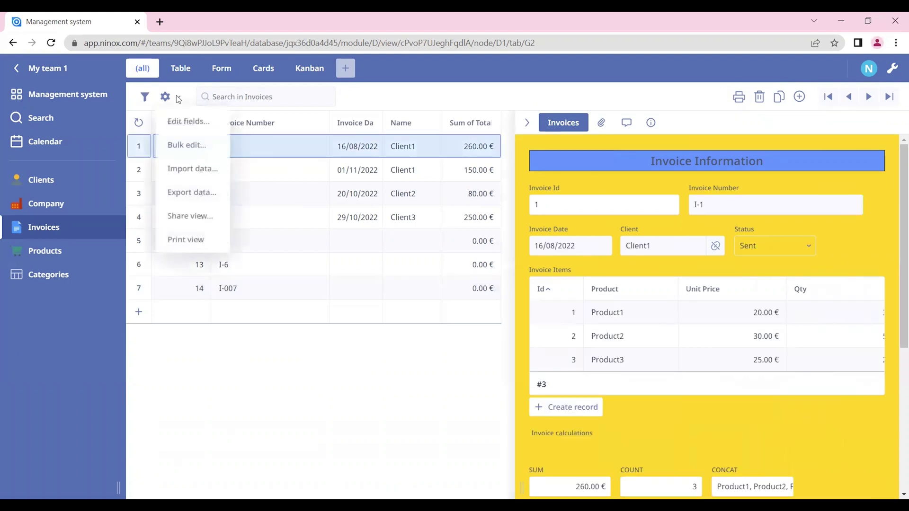
pyautogui.click(184, 120)
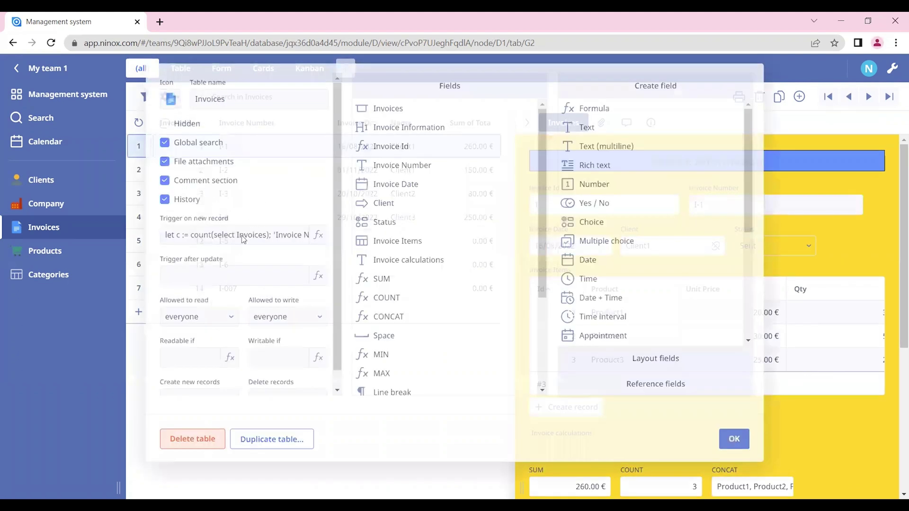
pyautogui.click(239, 236)
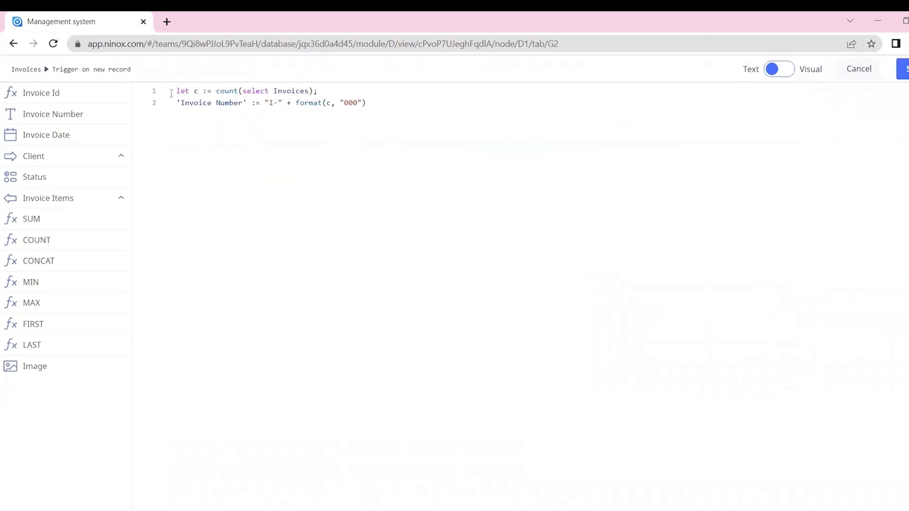
pyautogui.click(170, 93)
pyautogui.press('Return')
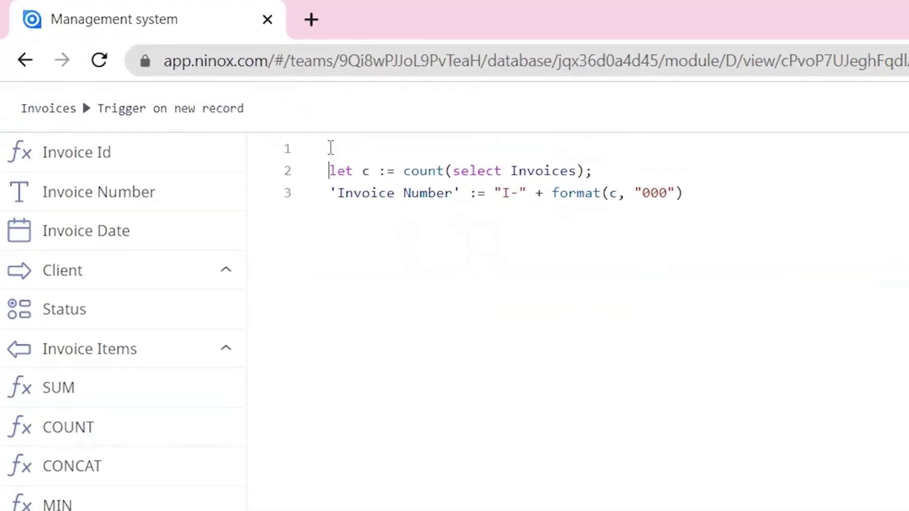
pyautogui.click(141, 231)
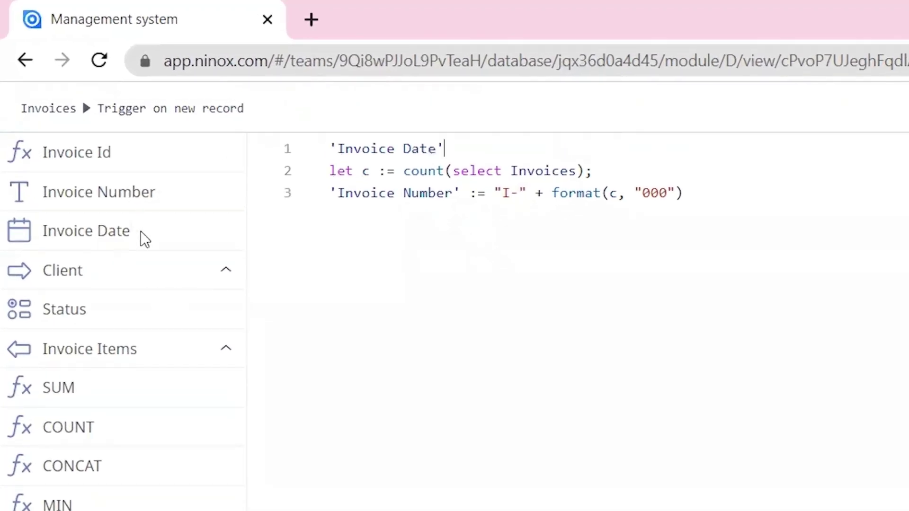
pyautogui.write(':= toda')
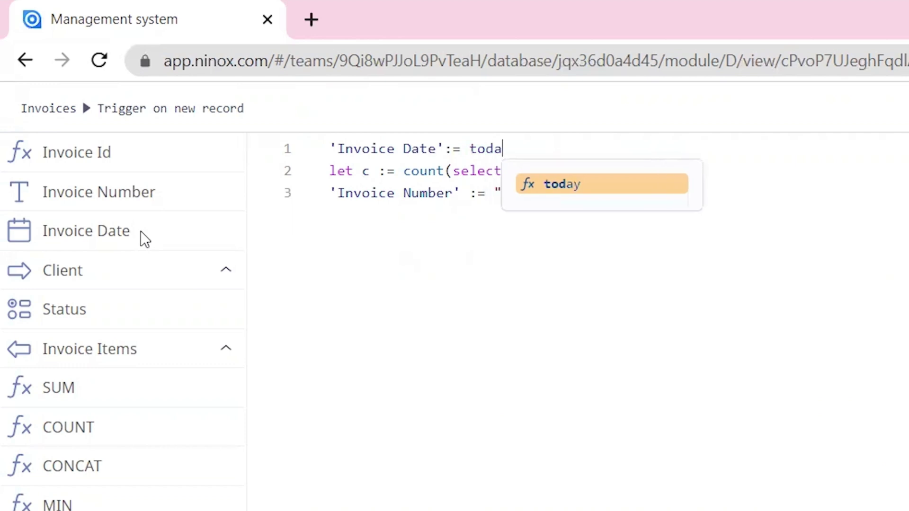
pyautogui.press('Return')
pyautogui.write(';')
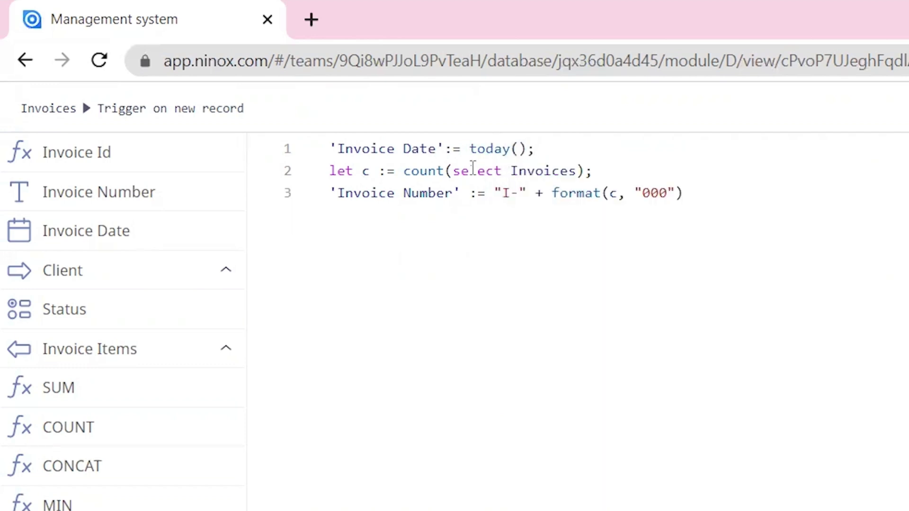
# Add a second line: let y := year('Invoice Date');
pyautogui.press('Return')
pyautogui.write('let ')
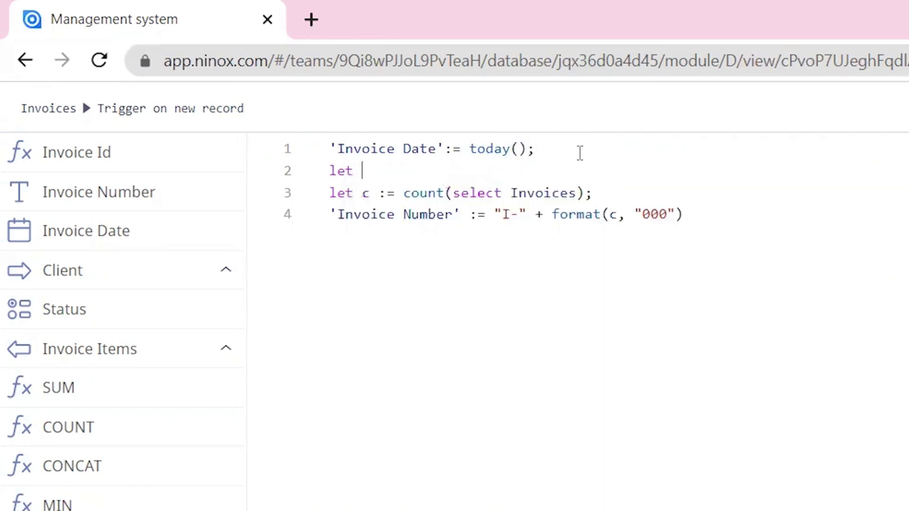
pyautogui.write('y:= yea')
pyautogui.press('Return')
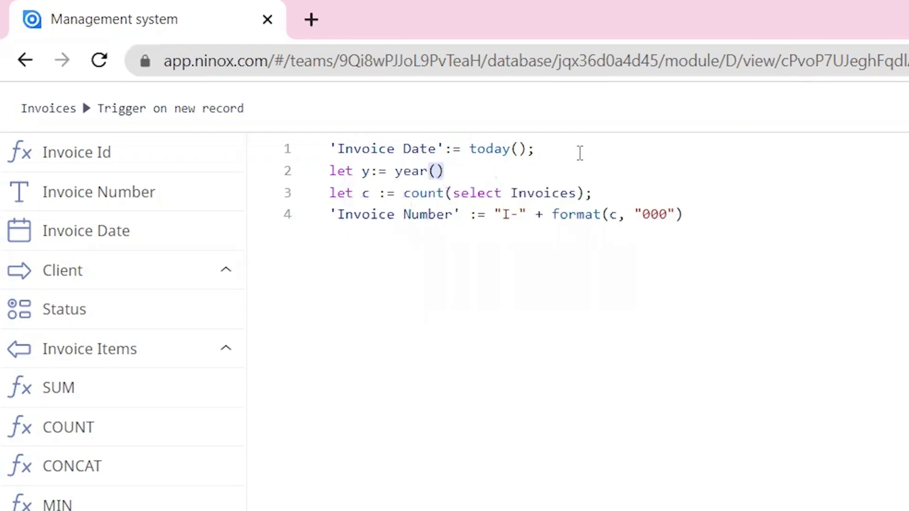
pyautogui.write('invoi')
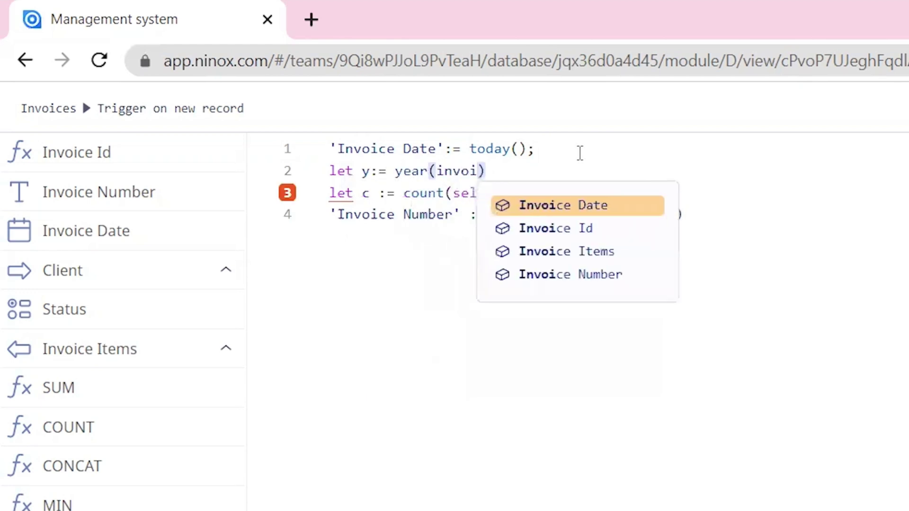
pyautogui.press('Return')
pyautogui.press('End')
pyautogui.write(';')
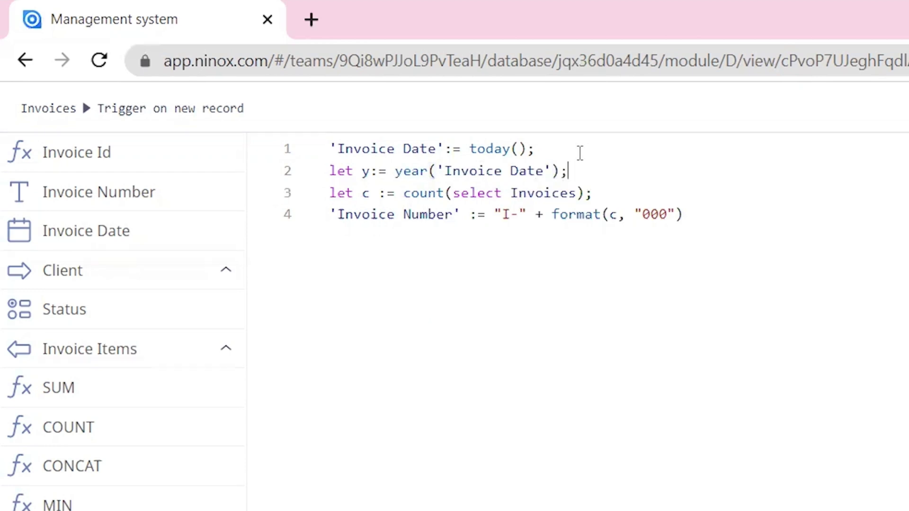
# Filter select Invoices with [year('Invoice Date')=y], then save the trigger and table settings
pyautogui.click(578, 194)
pyautogui.write('[')
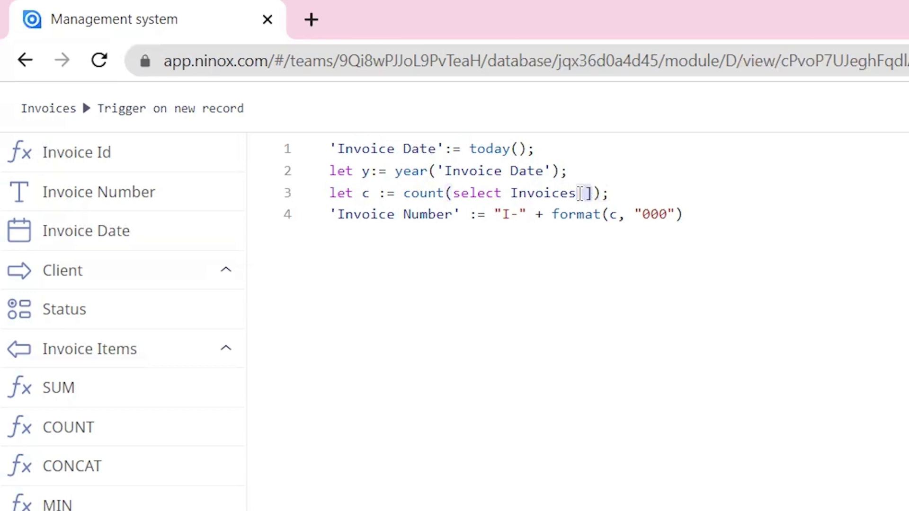
pyautogui.write('year(')
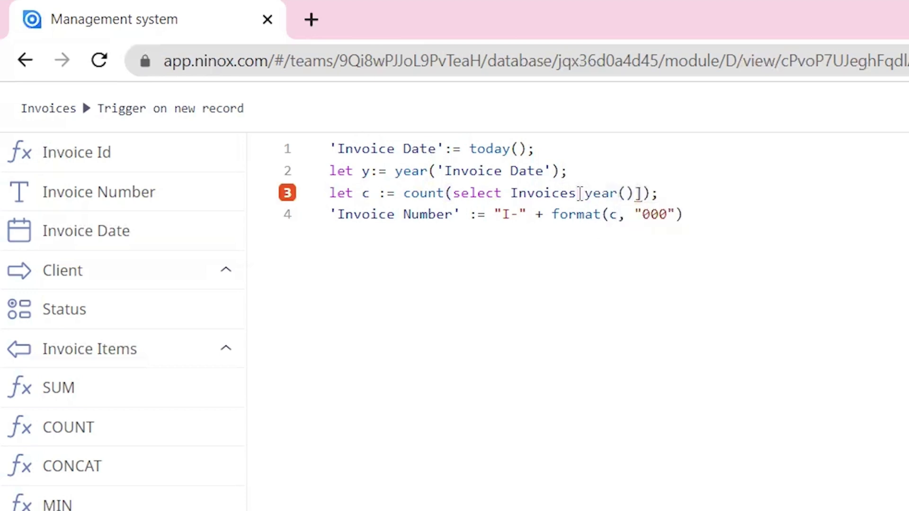
pyautogui.write('invo')
pyautogui.press('Return')
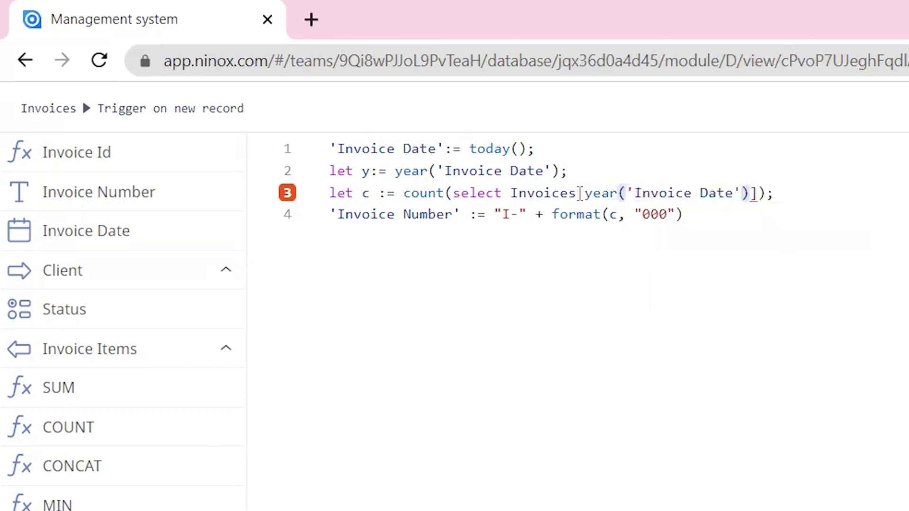
pyautogui.write('=')
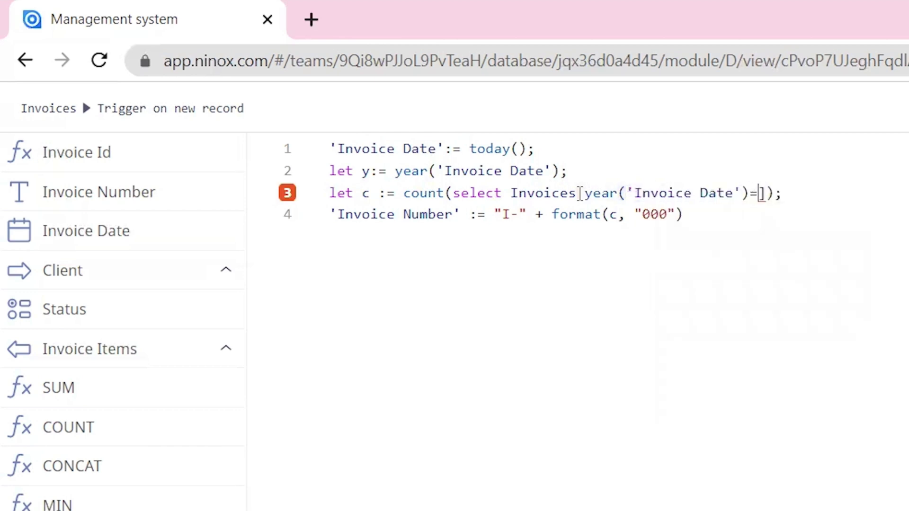
pyautogui.write('y')
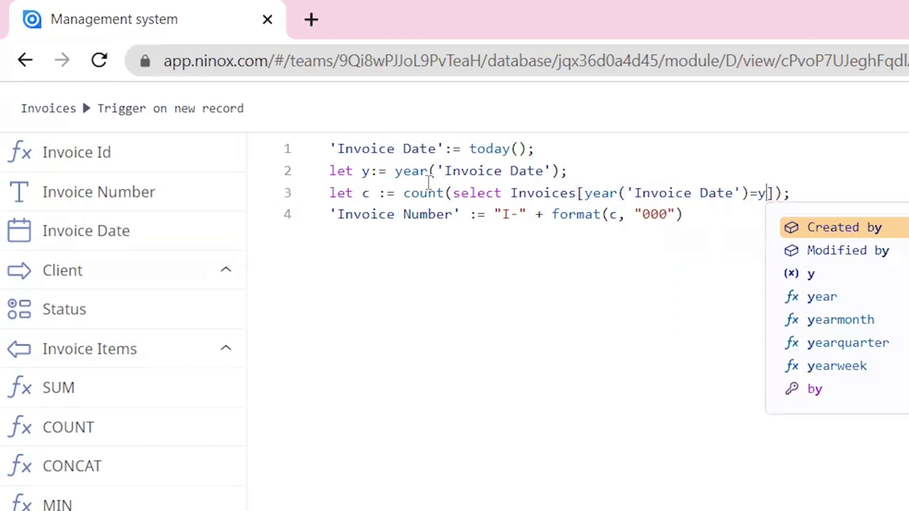
pyautogui.click(713, 209)
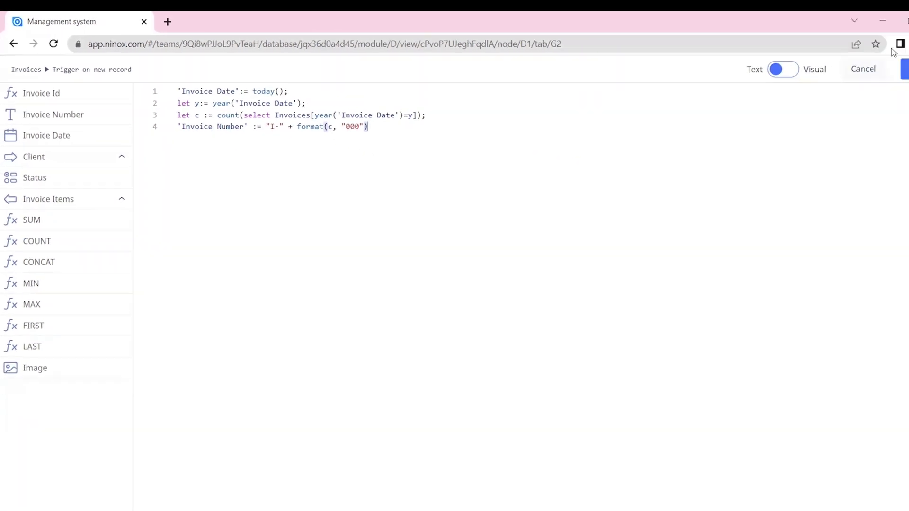
pyautogui.click(876, 68)
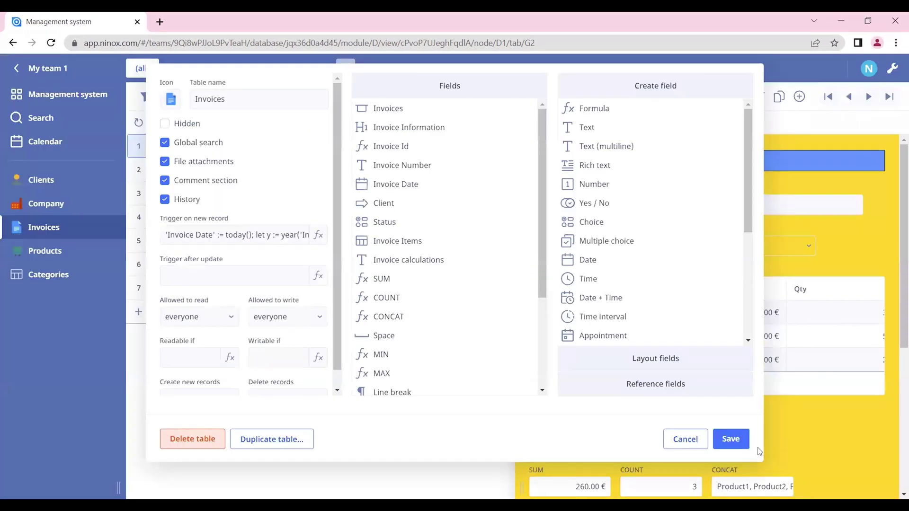
pyautogui.click(738, 443)
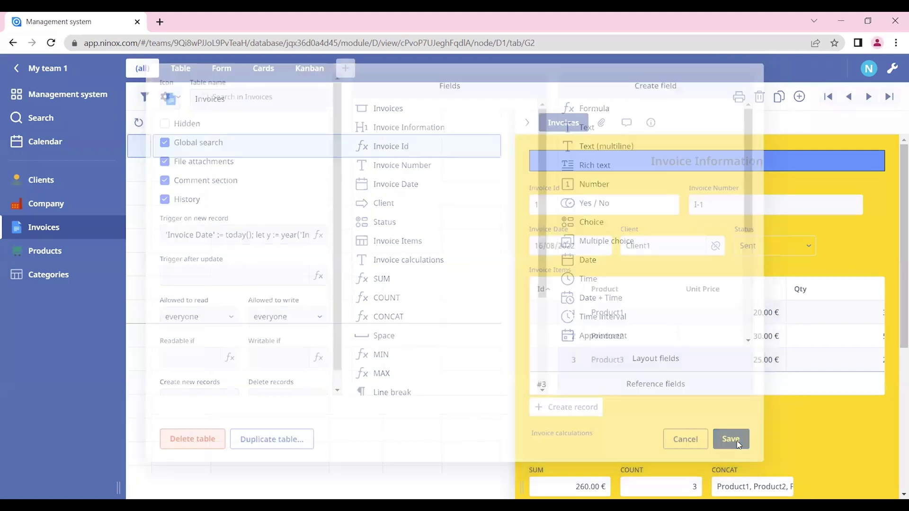
# Change the year to 2021 on invoices I-1 (16/08), I-2 (01/11) and I-3 (20/10)
pyautogui.click(373, 151)
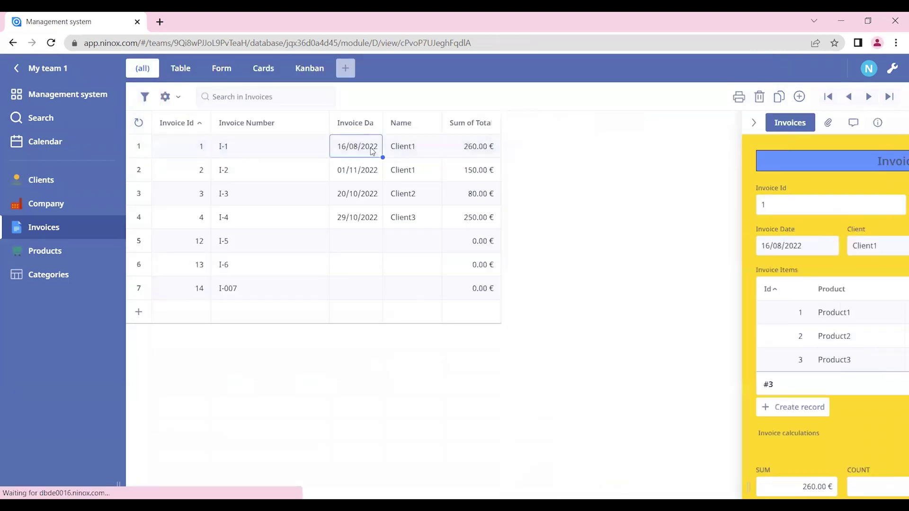
pyautogui.click(378, 146)
pyautogui.click(378, 147)
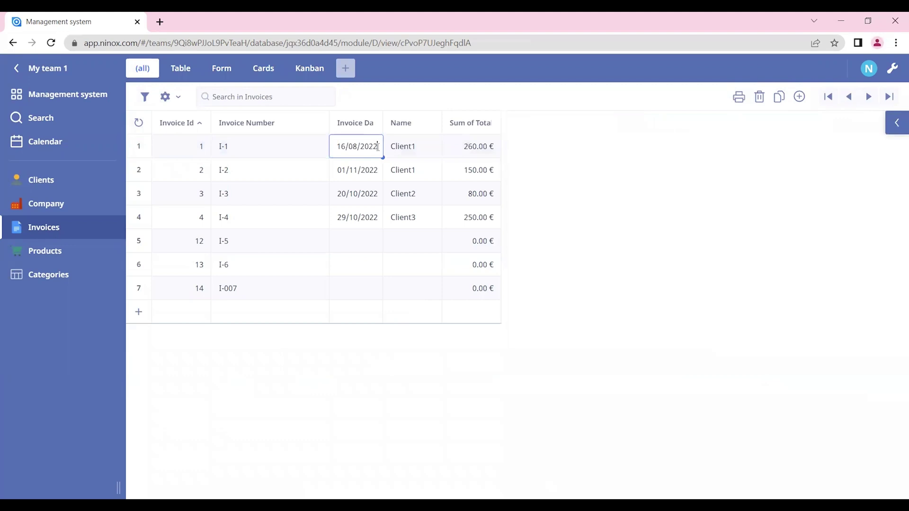
pyautogui.click(376, 171)
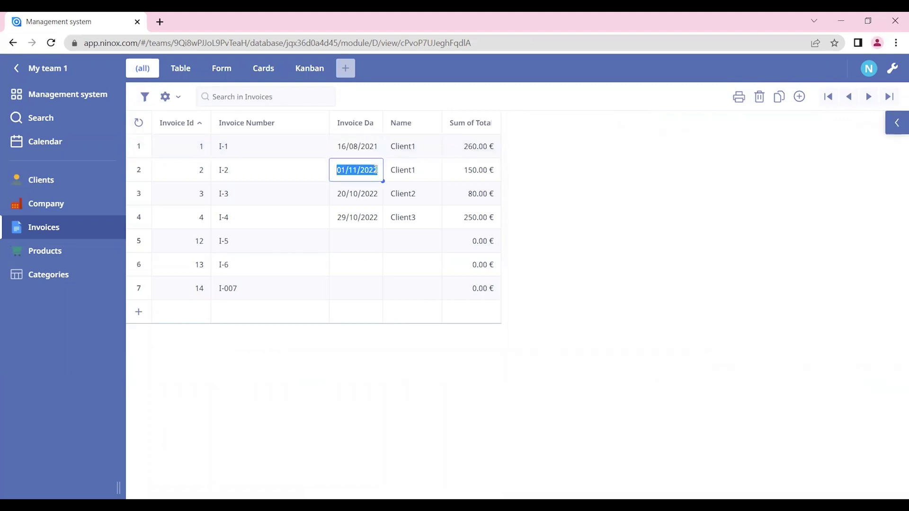
pyautogui.click(376, 169)
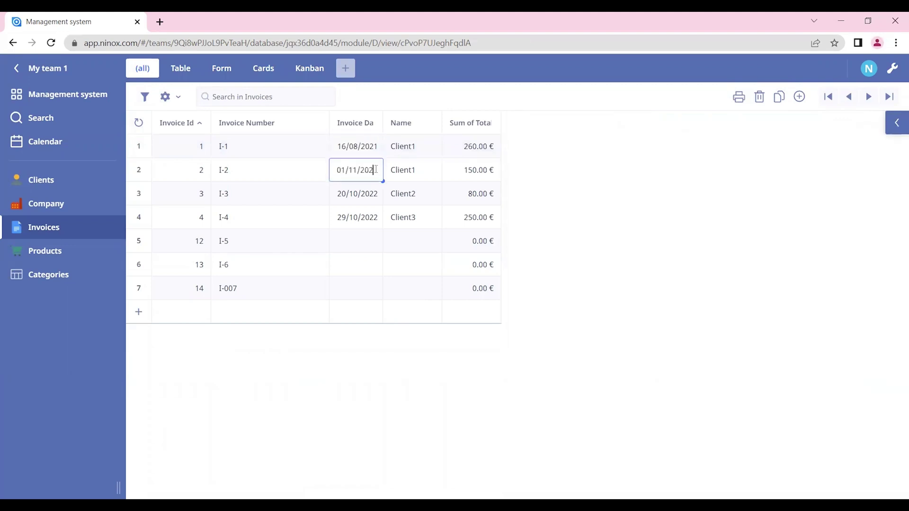
pyautogui.click(377, 194)
pyautogui.click(376, 193)
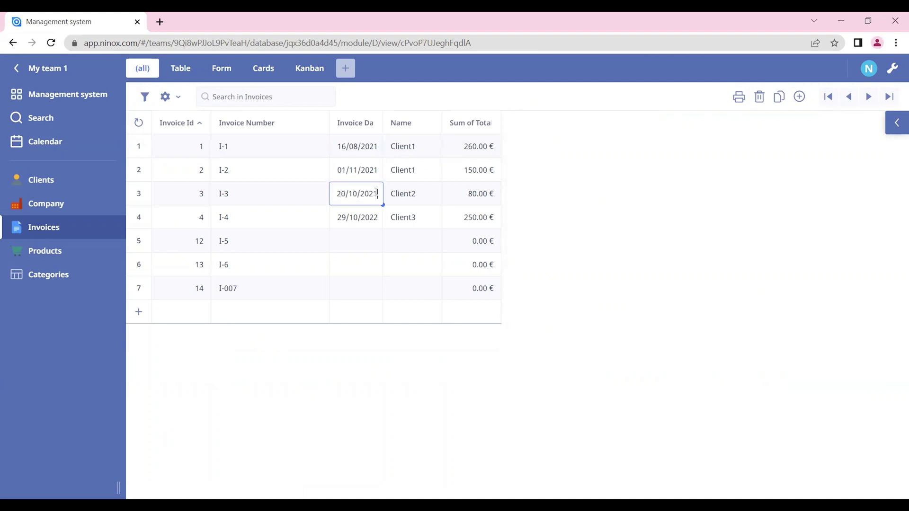
pyautogui.click(377, 226)
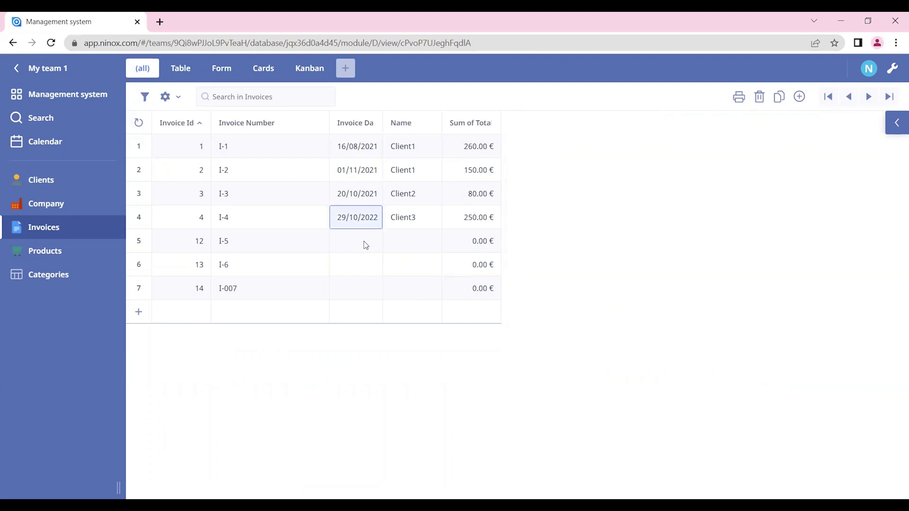
# Add a new invoice, auto-numbered I-002 and dated 14/12/2022, and open its form
pyautogui.click(411, 253)
pyautogui.click(367, 222)
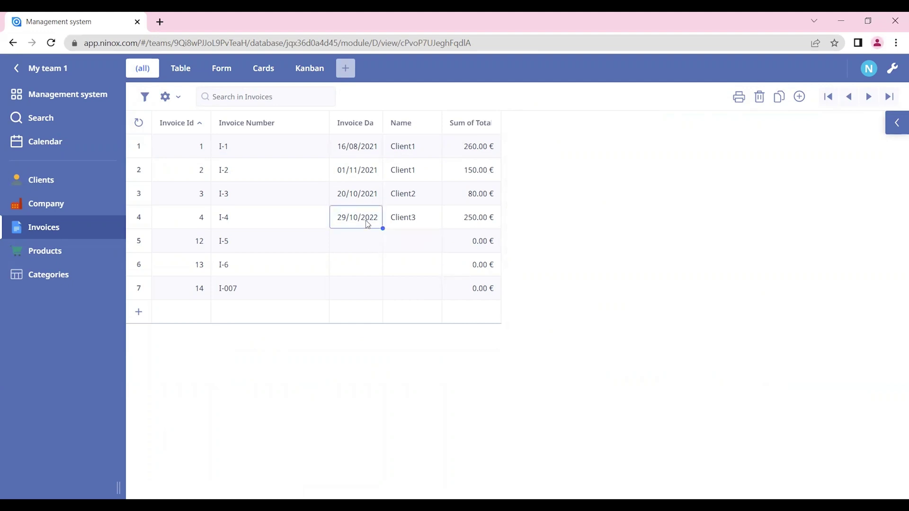
pyautogui.click(798, 97)
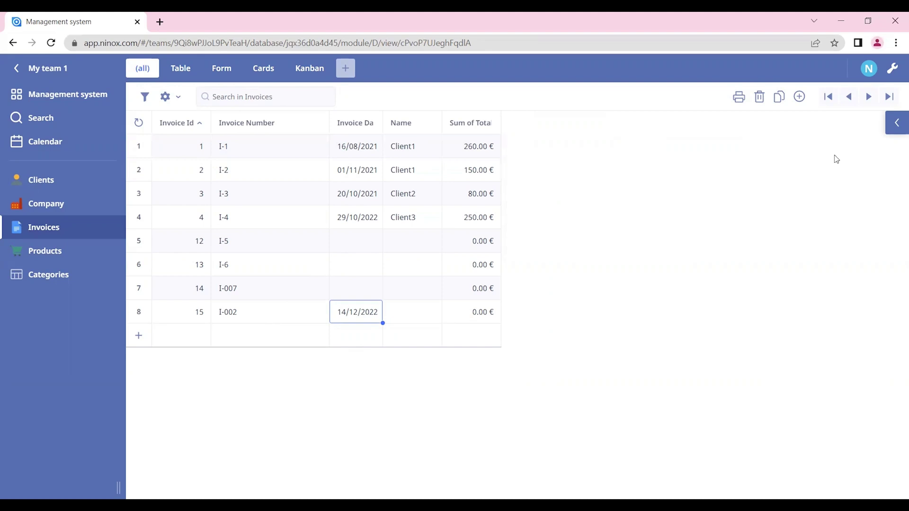
pyautogui.click(896, 127)
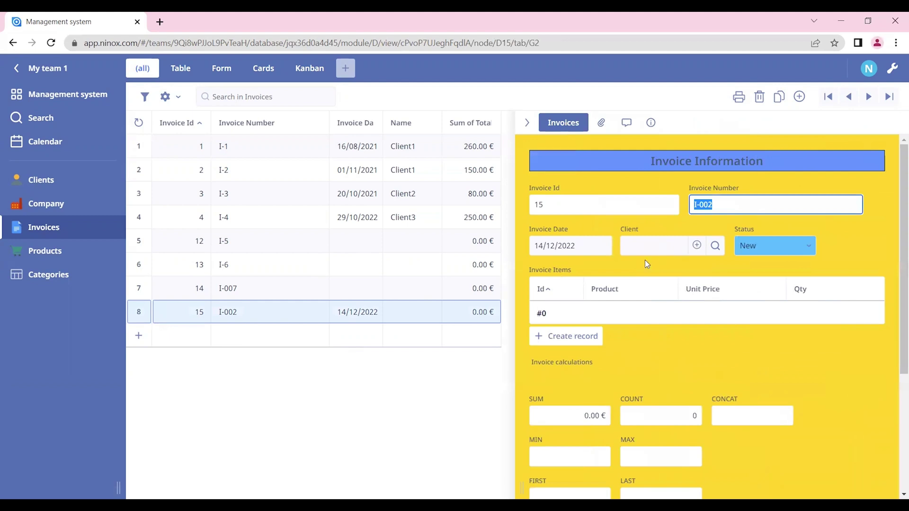
# Relink invoice I-1's first item from Product1 to Product2, then enter layout editing
pyautogui.click(371, 157)
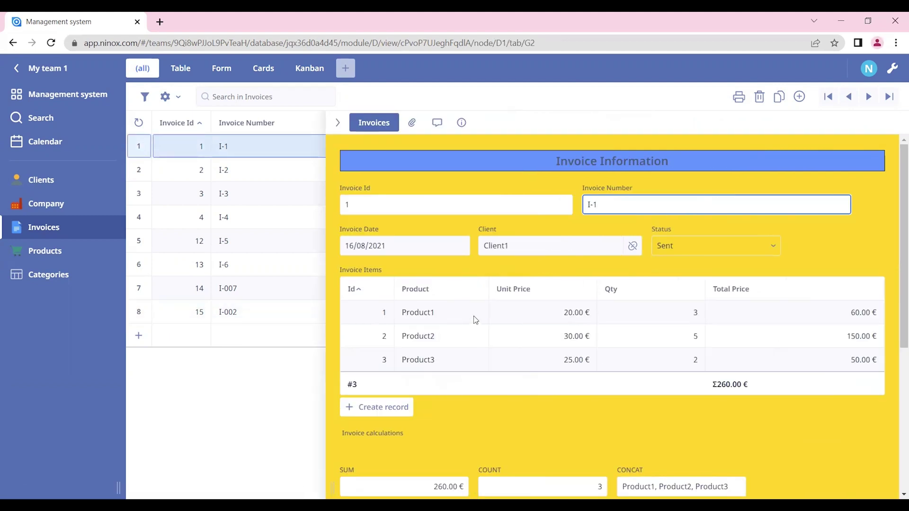
pyautogui.click(474, 314)
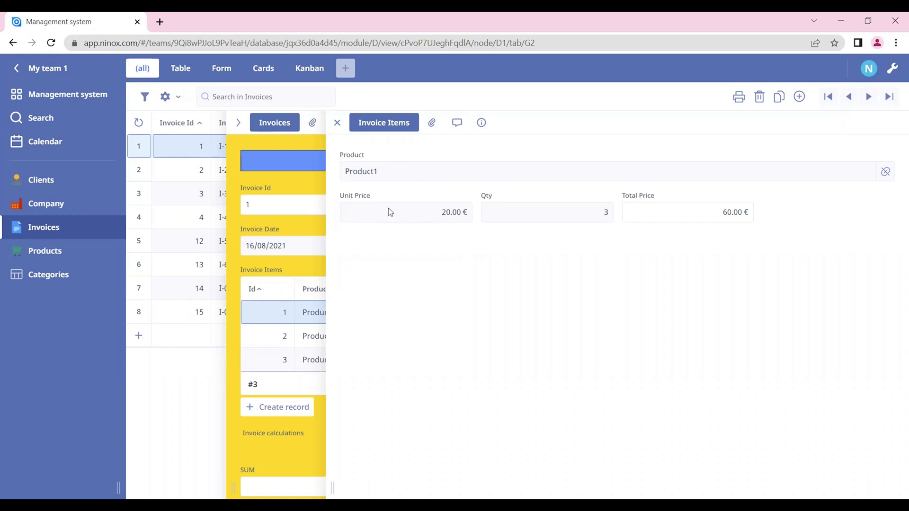
pyautogui.click(886, 172)
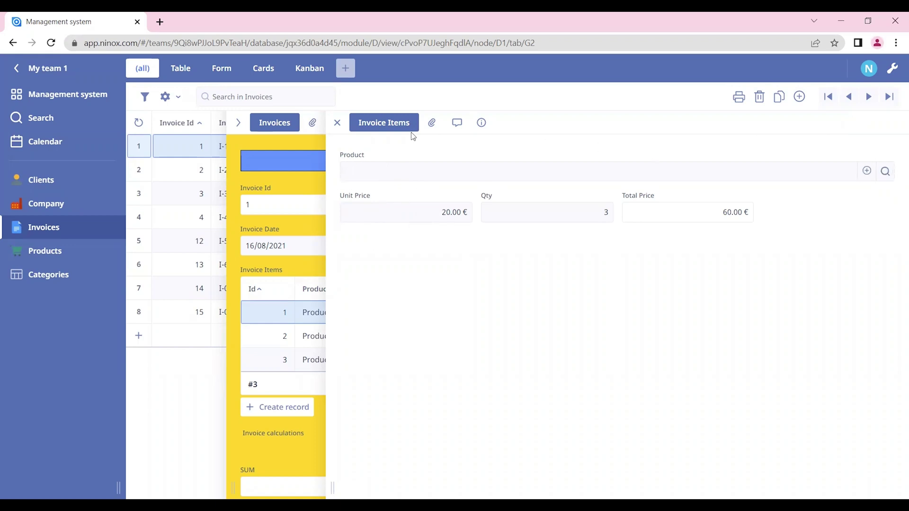
pyautogui.click(885, 172)
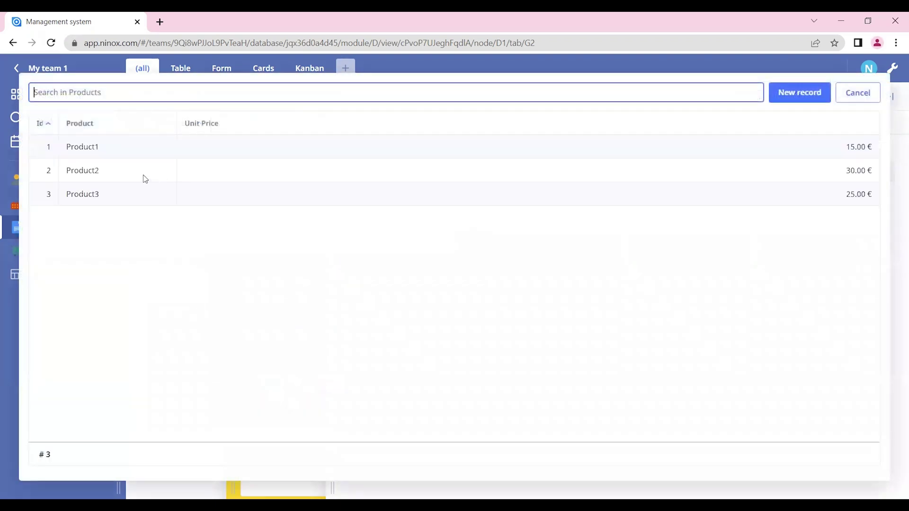
pyautogui.click(151, 173)
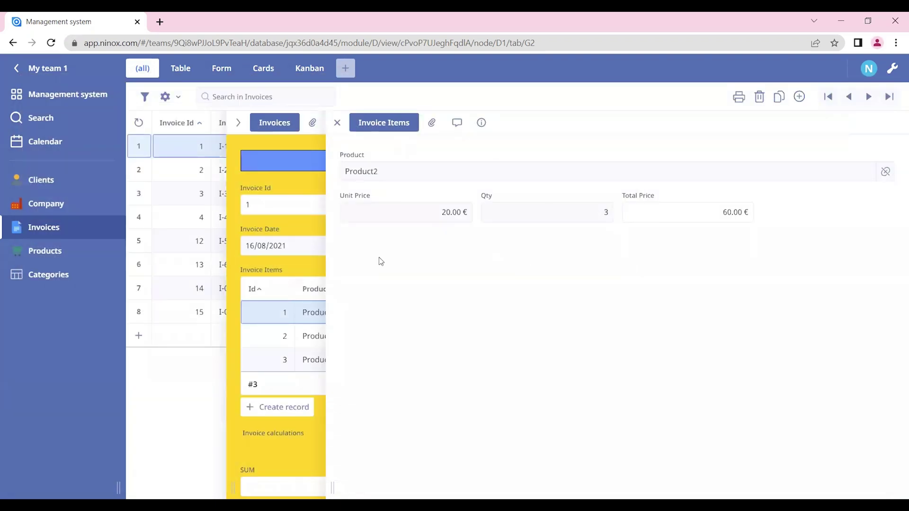
pyautogui.click(891, 68)
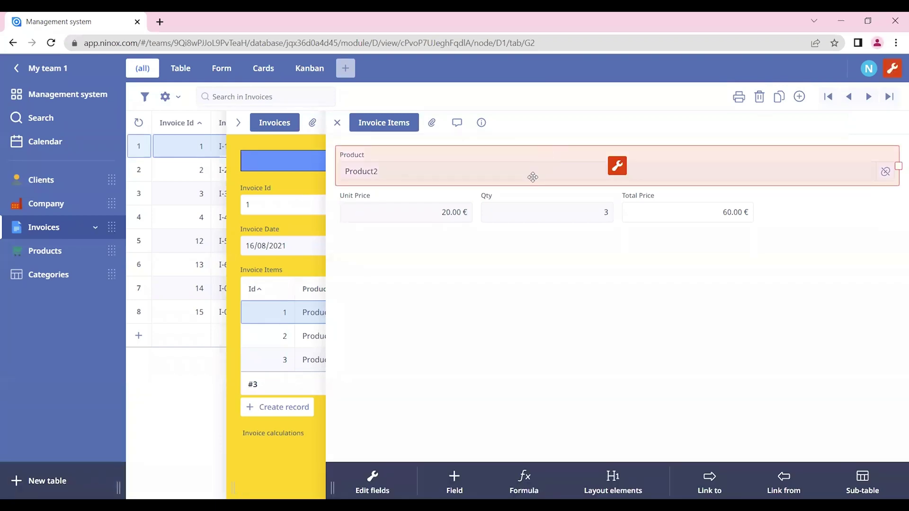
# Give the item's Product field the after-update trigger 'Unit Price':=Product.'Unit Price'
pyautogui.click(616, 166)
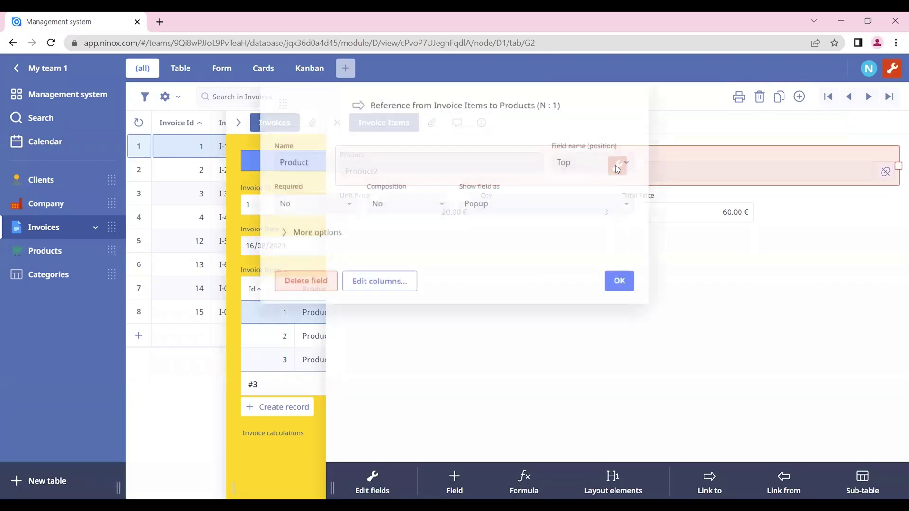
pyautogui.click(336, 233)
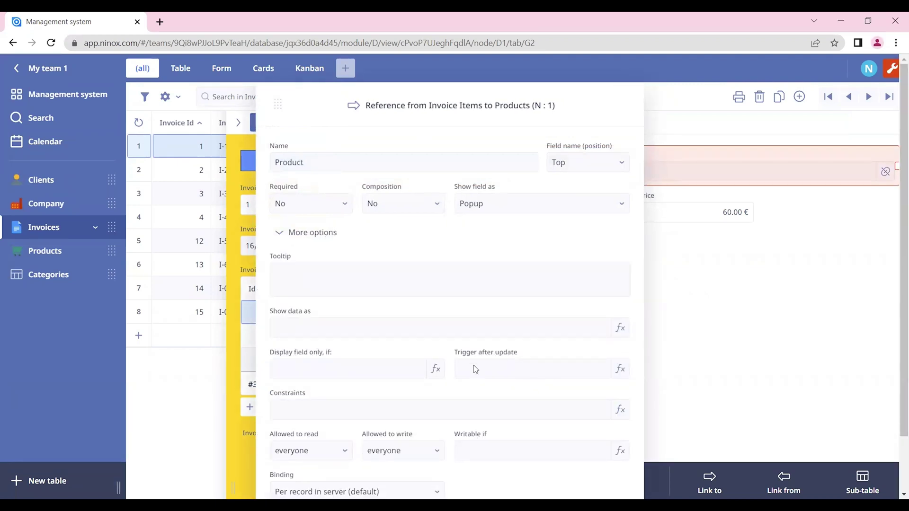
pyautogui.click(527, 375)
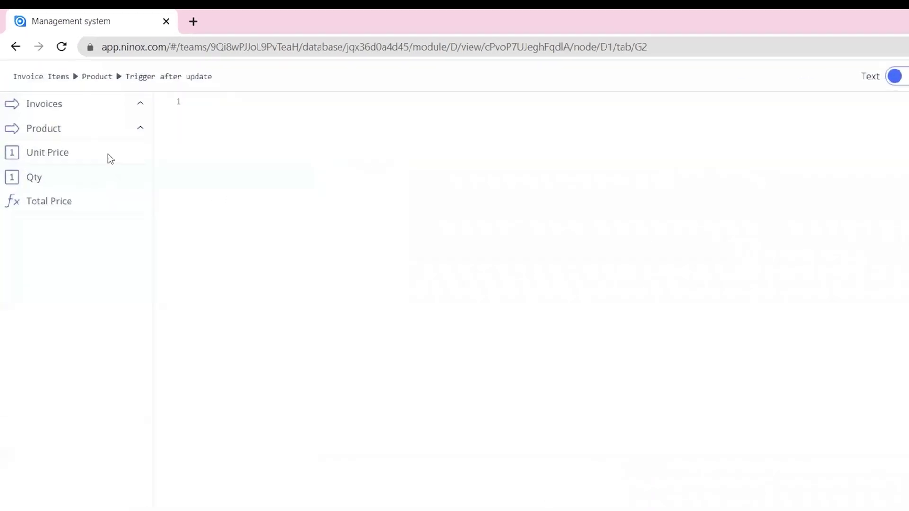
pyautogui.click(107, 155)
pyautogui.write(':=')
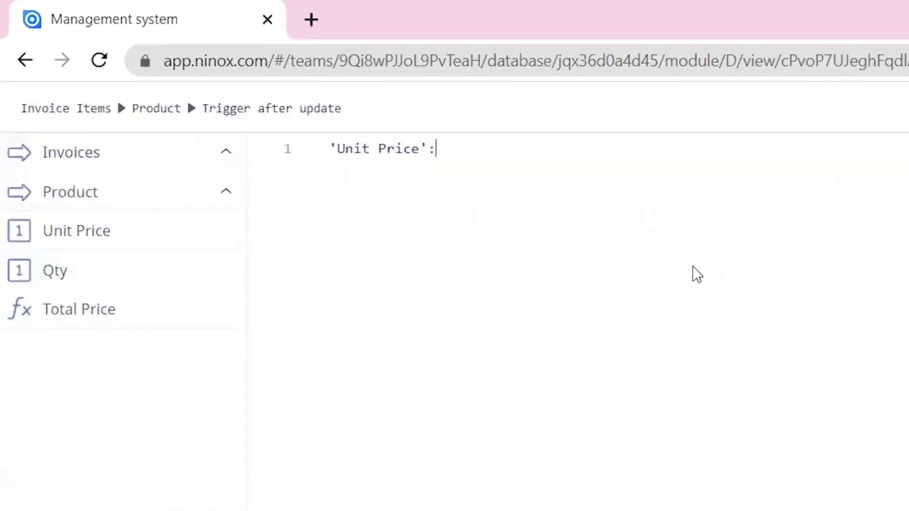
pyautogui.click(227, 191)
pyautogui.click(183, 266)
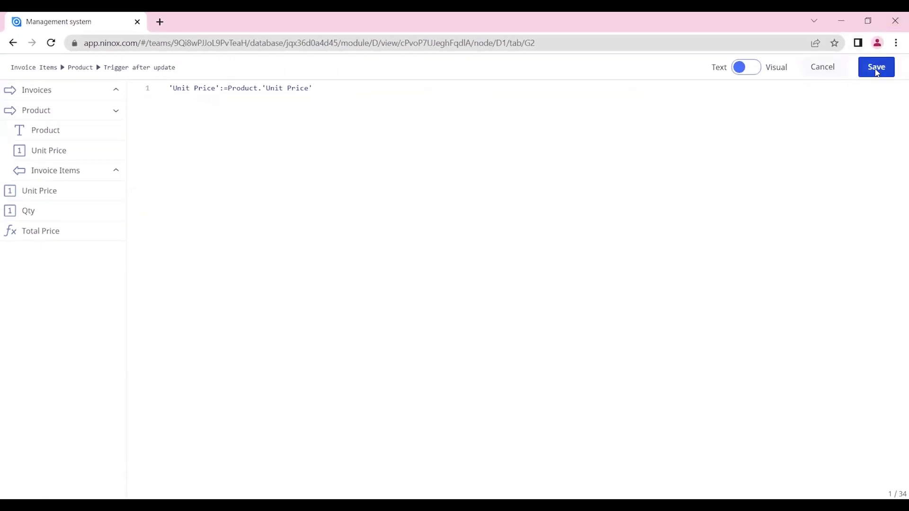
pyautogui.click(866, 65)
pyautogui.click(653, 428)
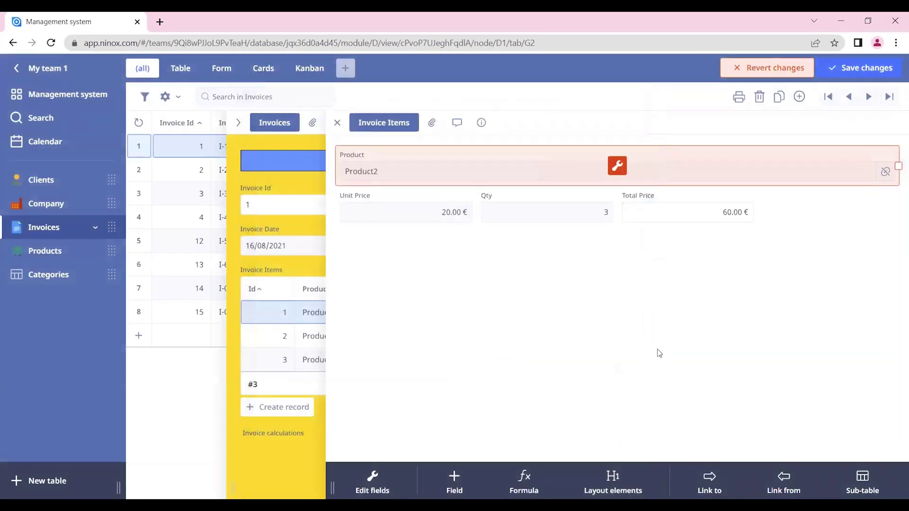
# Save the layout and switch the first item to Product3, auto-filling a 25.00 € unit price
pyautogui.click(886, 67)
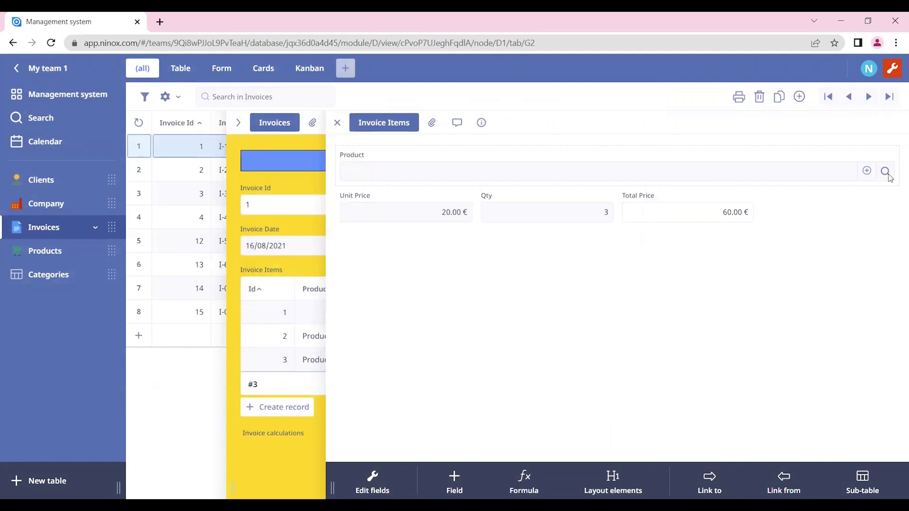
pyautogui.click(383, 173)
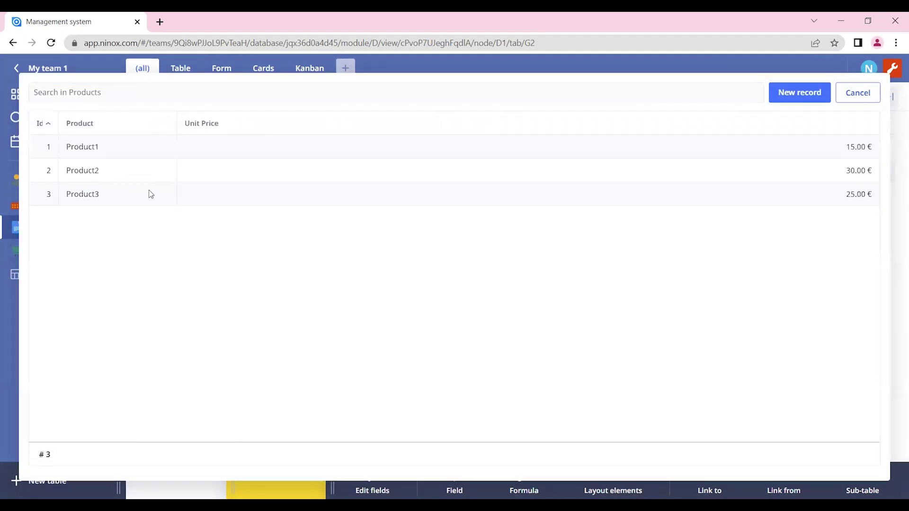
pyautogui.click(151, 194)
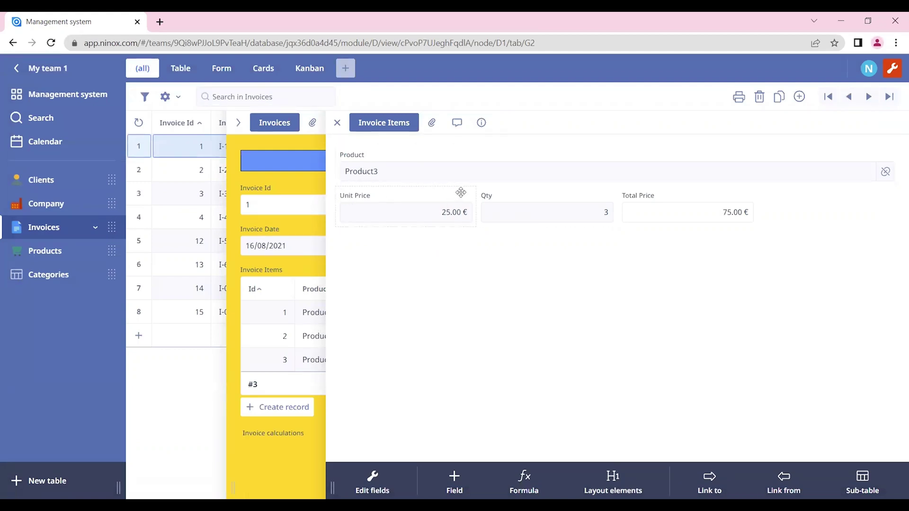
pyautogui.click(337, 124)
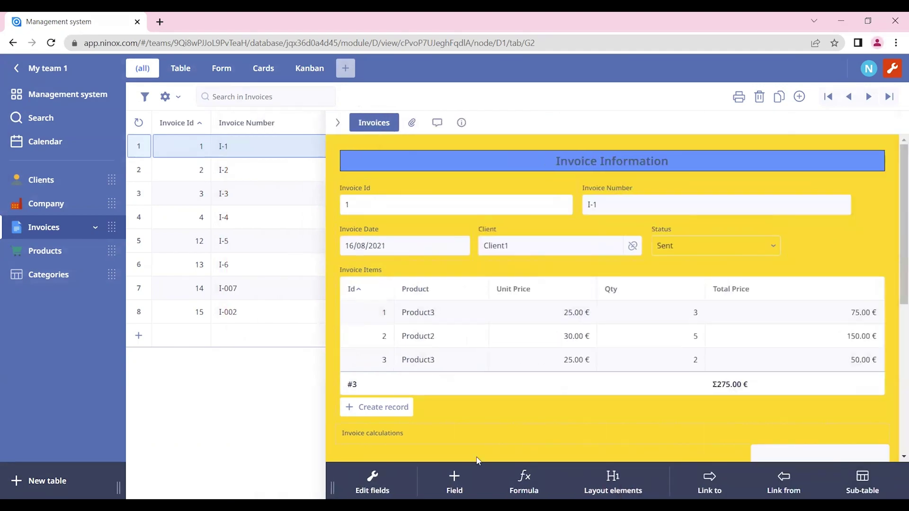
# Add a Date field 'Payment date' beneath Invoice Date and save the layout
pyautogui.click(454, 480)
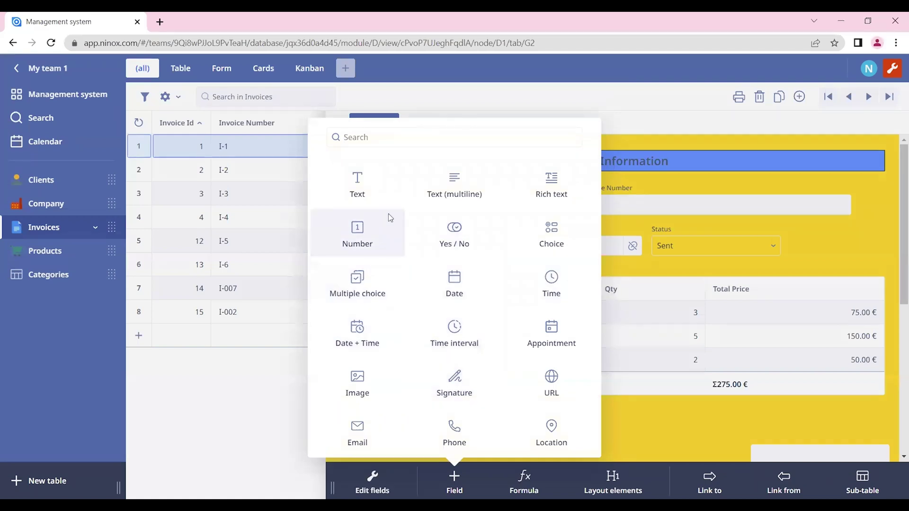
pyautogui.click(439, 299)
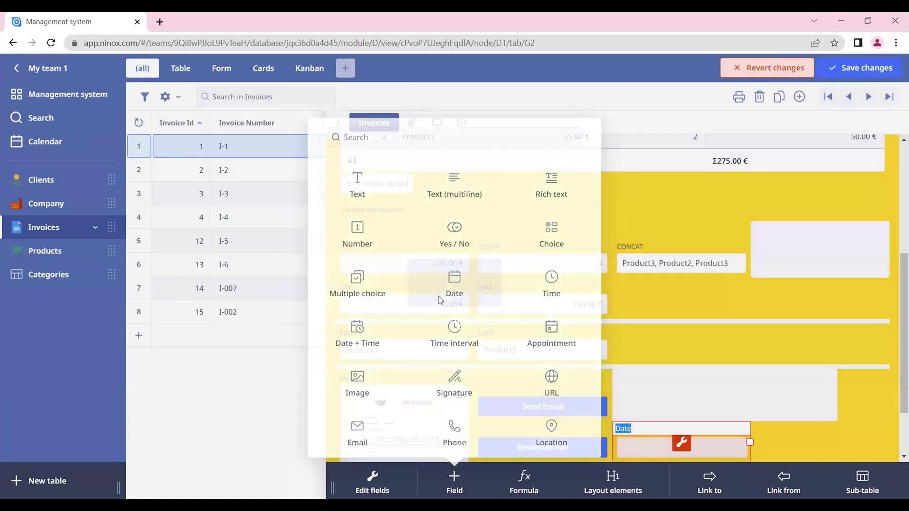
pyautogui.write('Paymen')
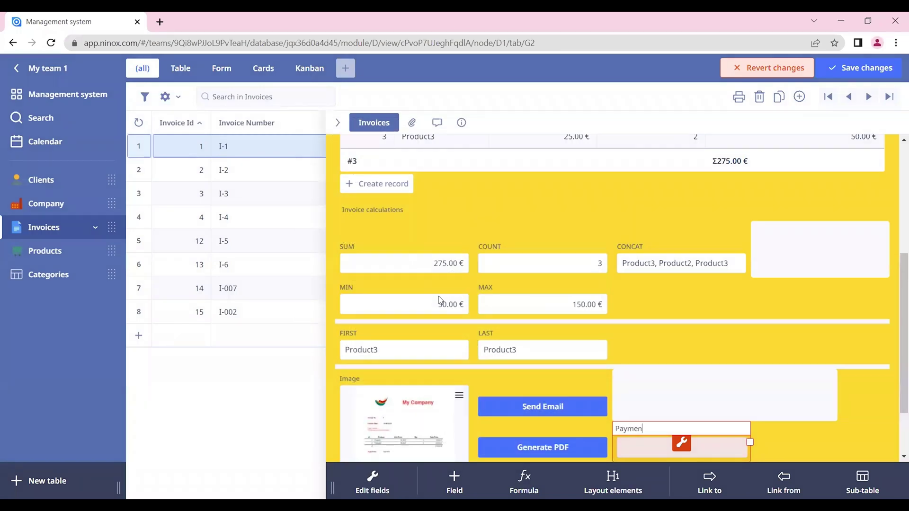
pyautogui.write('t date')
pyautogui.press('Return')
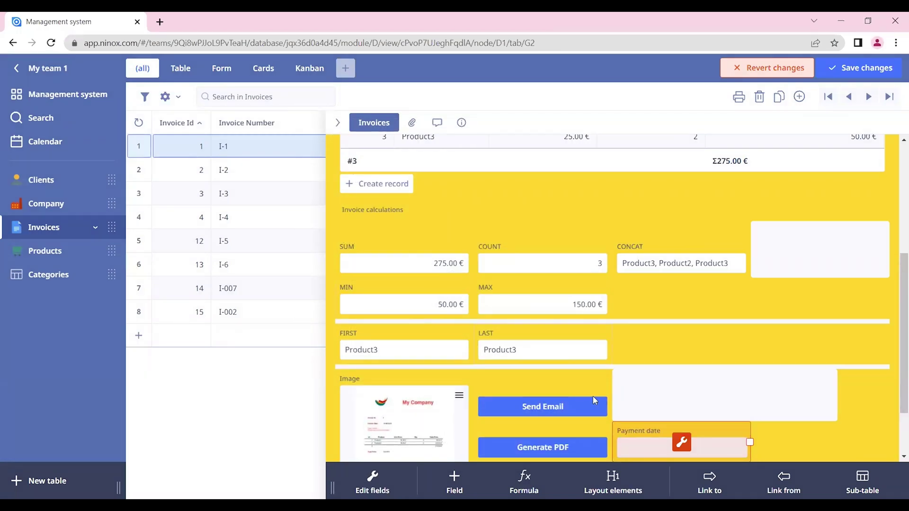
pyautogui.moveTo(621, 421); pyautogui.dragTo(526, 200)
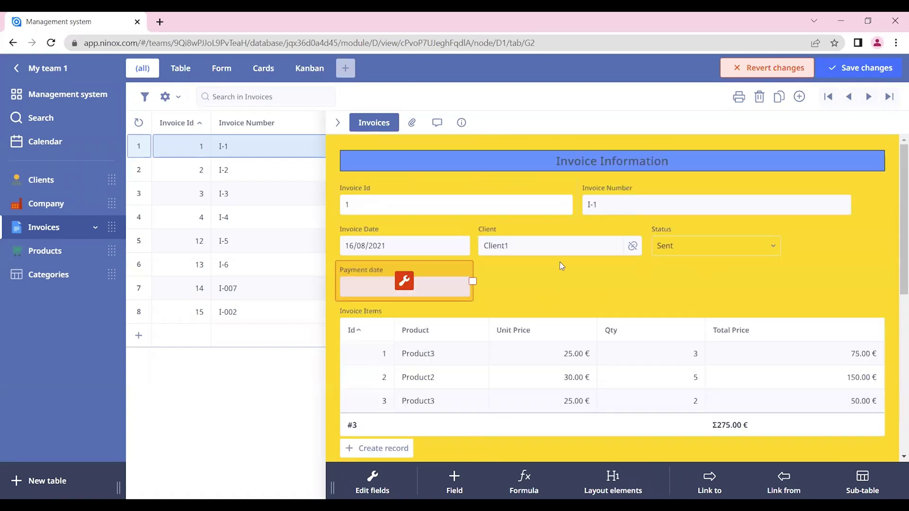
pyautogui.click(866, 67)
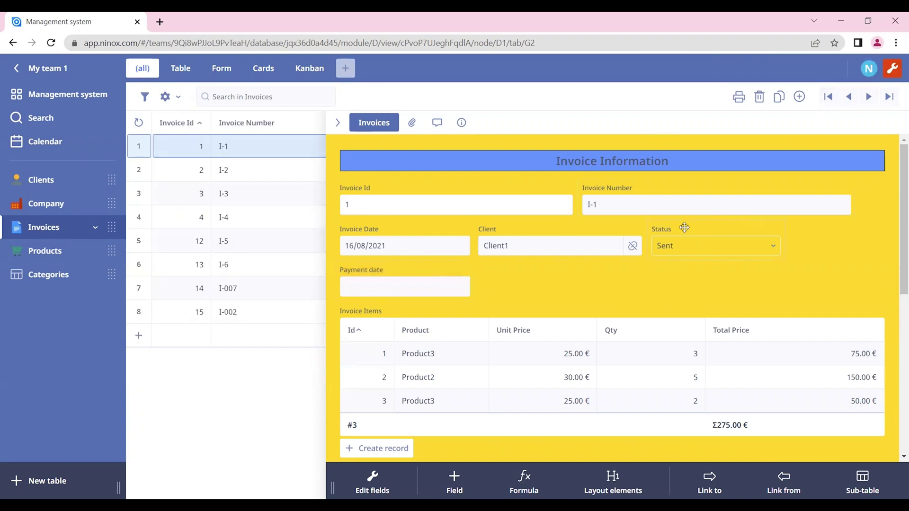
# Give Status the after-update trigger: if Status=3 then 'Payment date' := today()
pyautogui.click(676, 246)
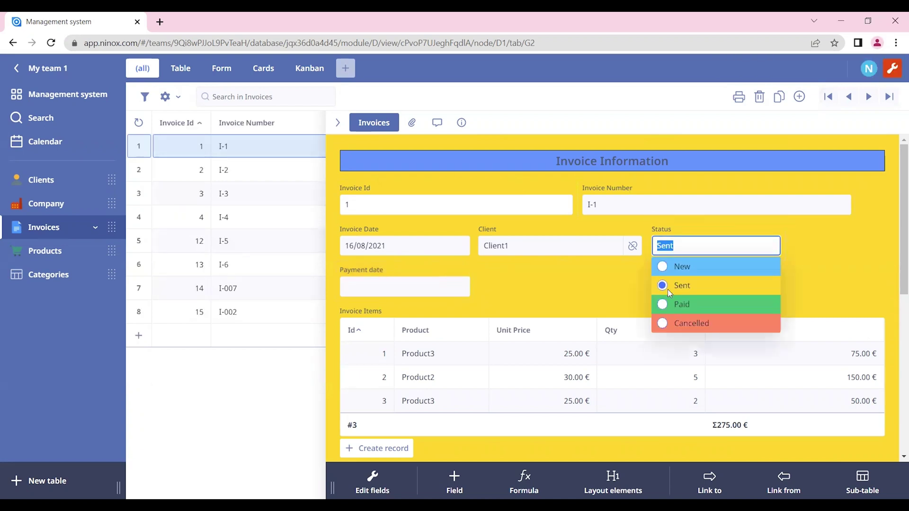
pyautogui.click(678, 229)
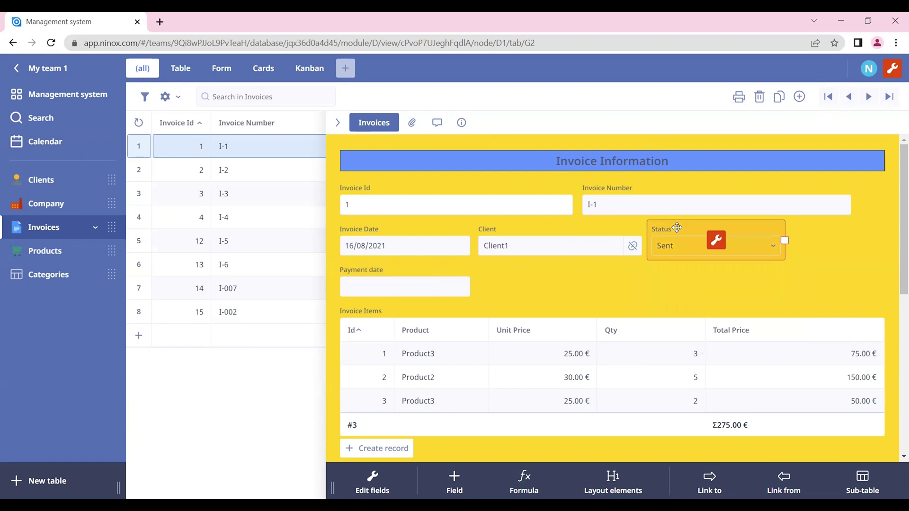
pyautogui.click(716, 241)
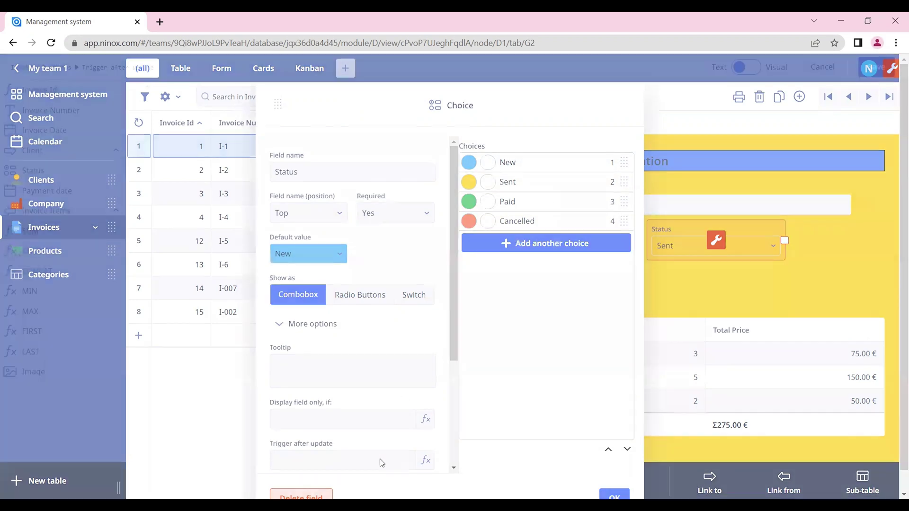
pyautogui.click(381, 463)
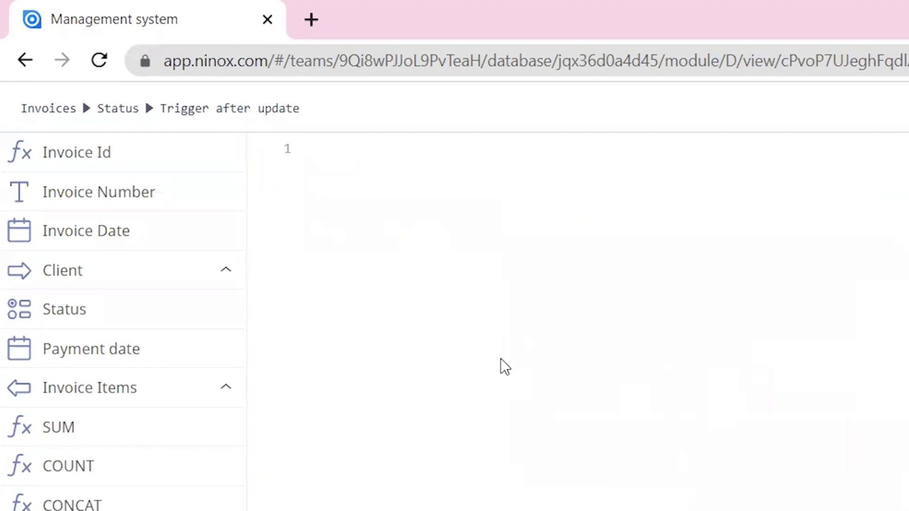
pyautogui.write('if')
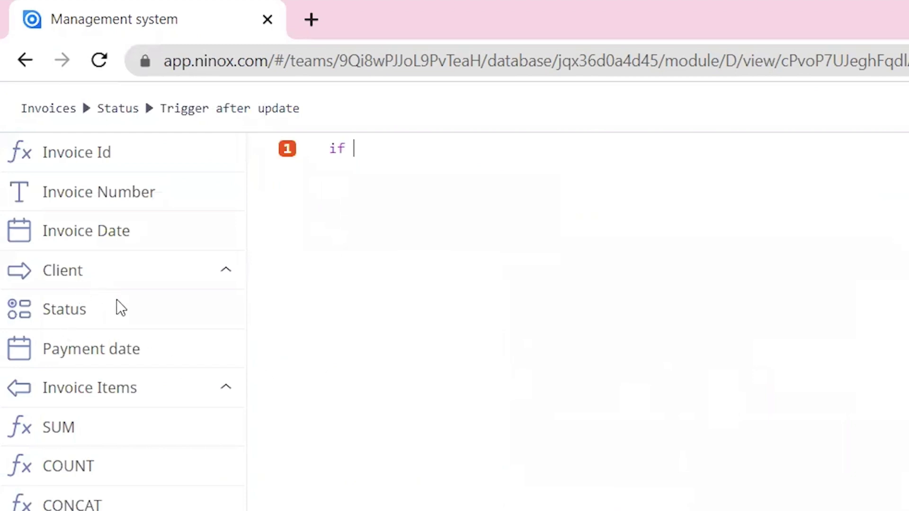
pyautogui.click(116, 299)
pyautogui.write('=3 then')
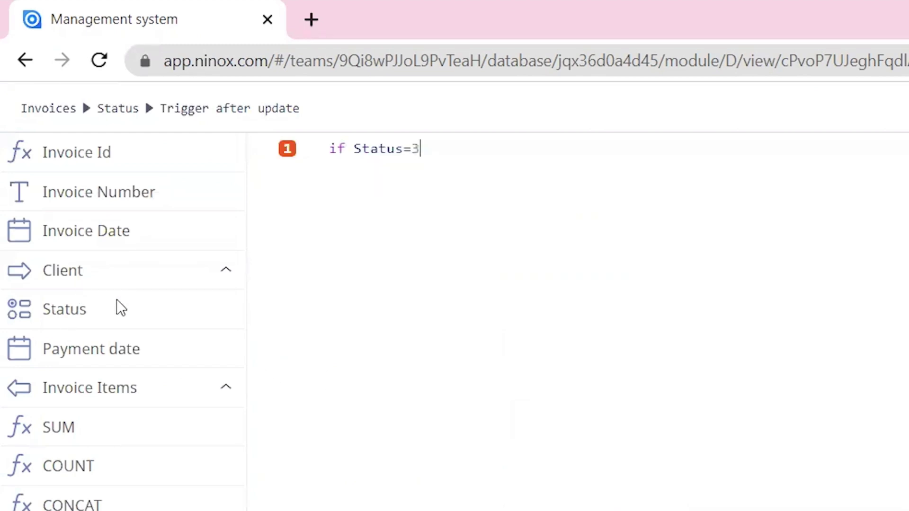
pyautogui.click(189, 344)
pyautogui.write(':= ')
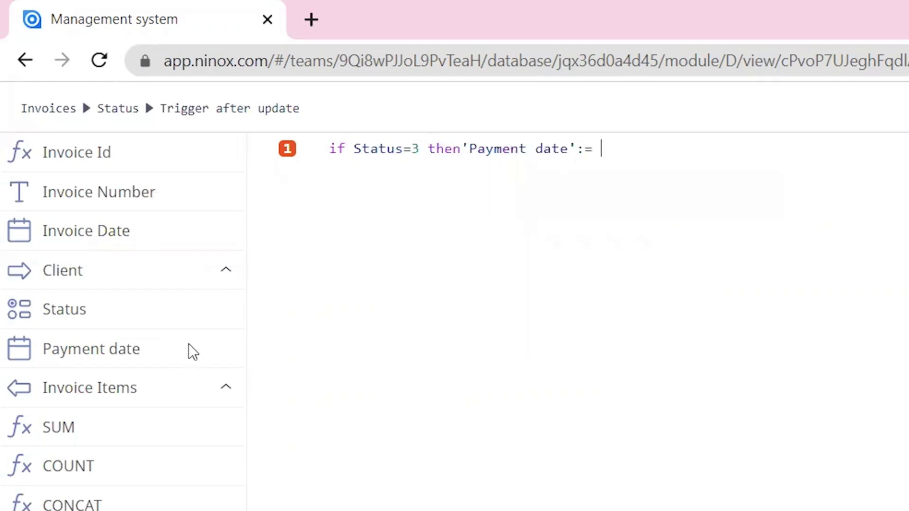
pyautogui.write('today')
pyautogui.press('Return')
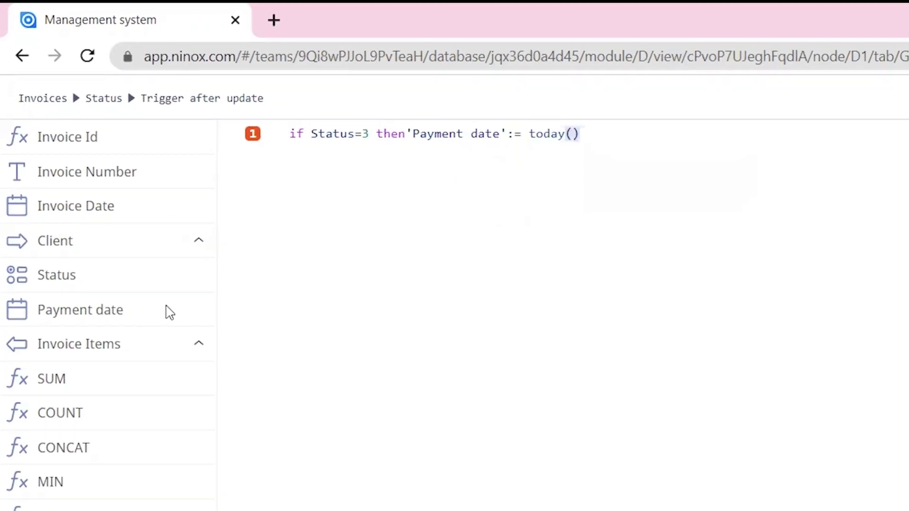
pyautogui.click(878, 65)
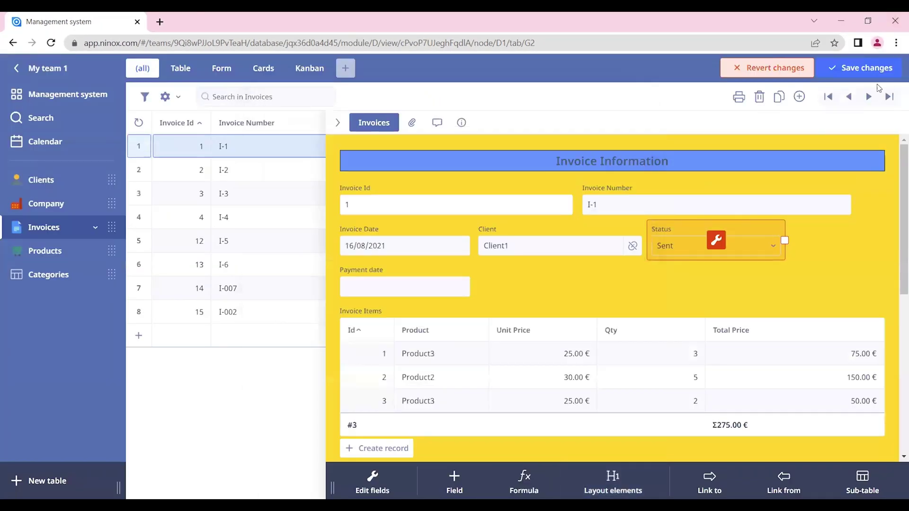
# Set invoice I-1's Status to Paid, auto-filling Payment date with 14/12/2022
pyautogui.click(872, 68)
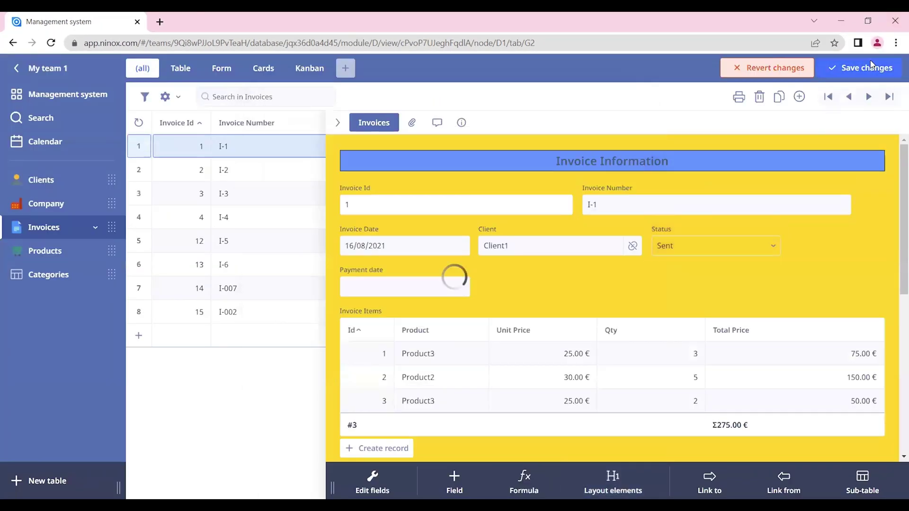
pyautogui.click(728, 244)
pyautogui.click(688, 308)
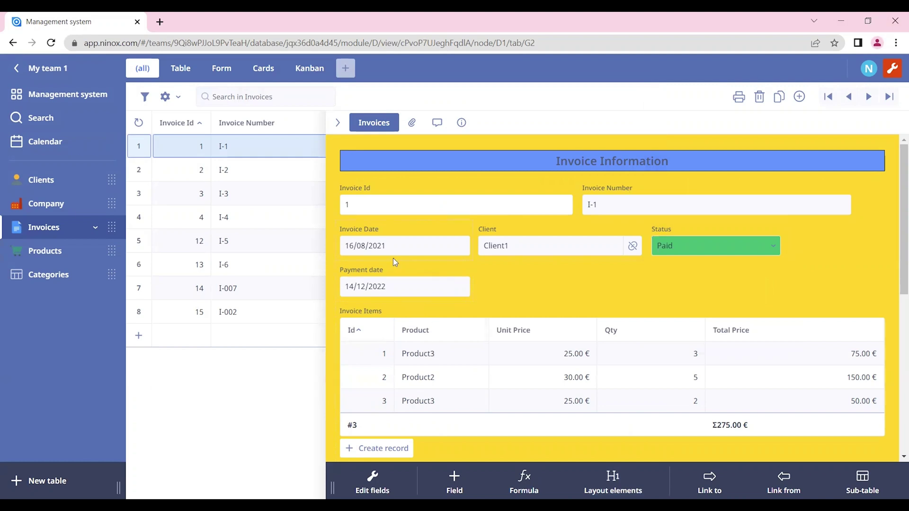
# Return to Invoices and reopen invoice 1's first item: Product3, 25.00 €, quantity 3, total 75.00 €
pyautogui.click(336, 123)
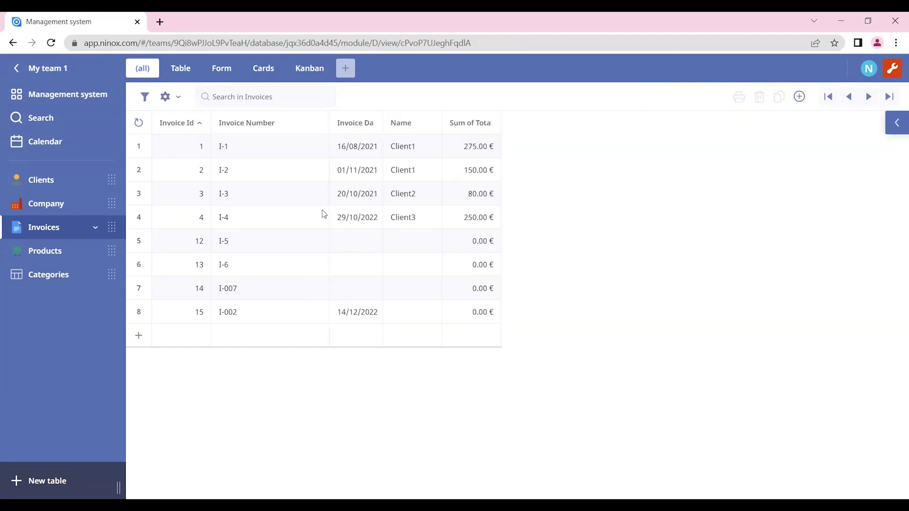
pyautogui.click(95, 95)
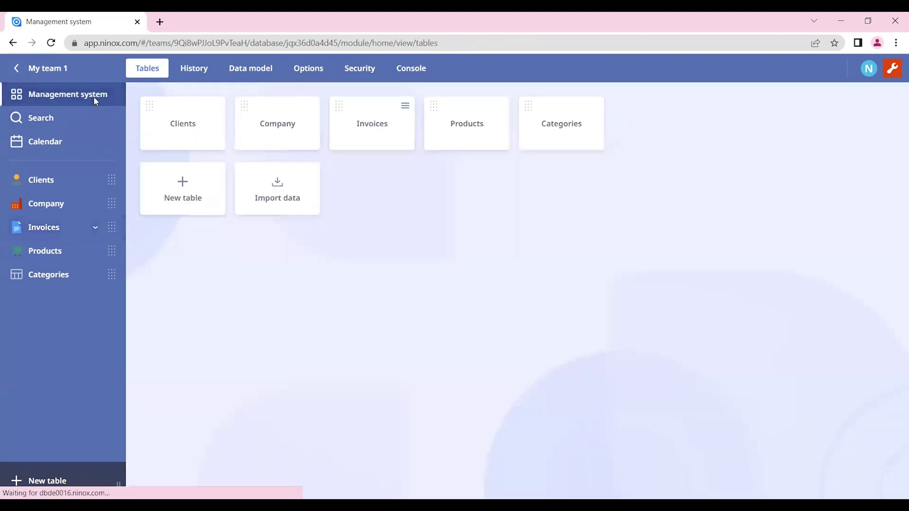
pyautogui.click(310, 71)
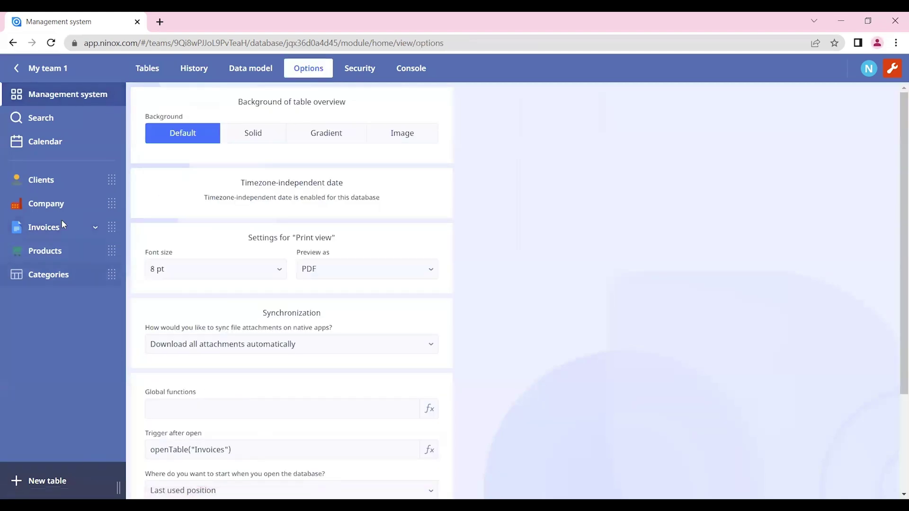
pyautogui.click(56, 231)
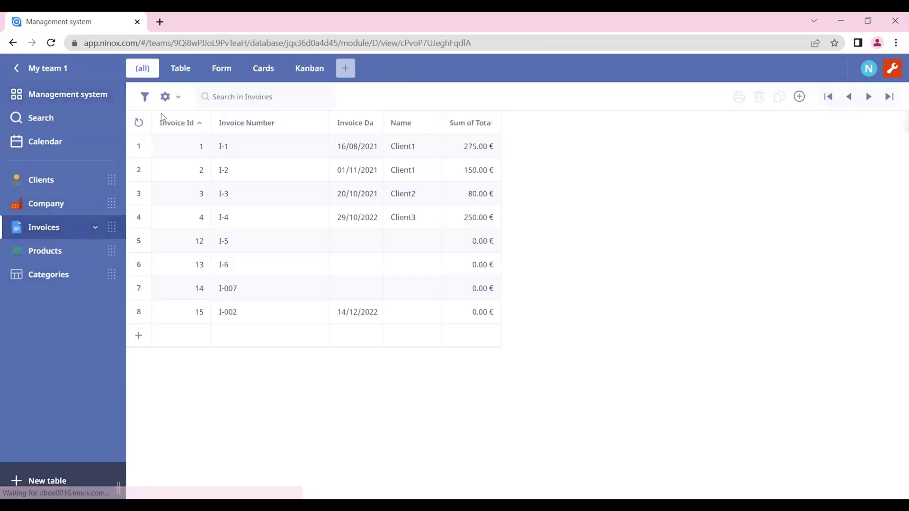
pyautogui.click(182, 97)
pyautogui.click(189, 120)
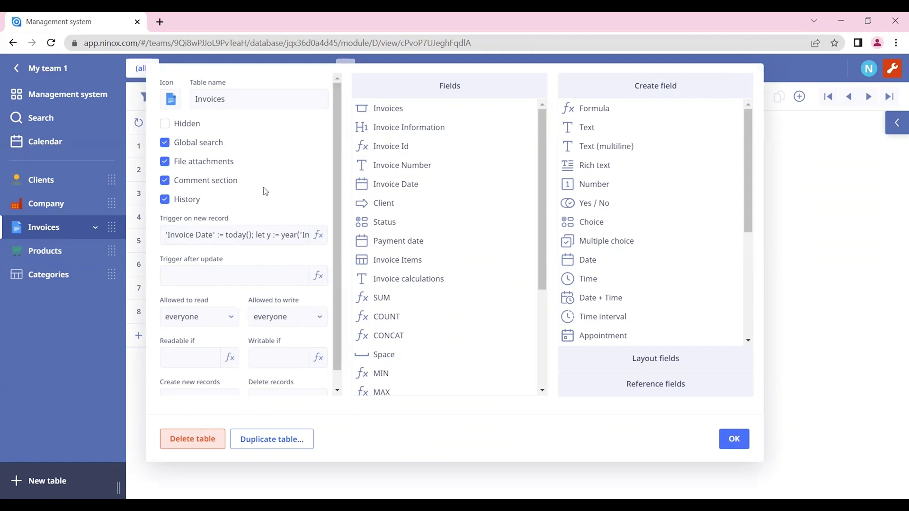
pyautogui.click(741, 438)
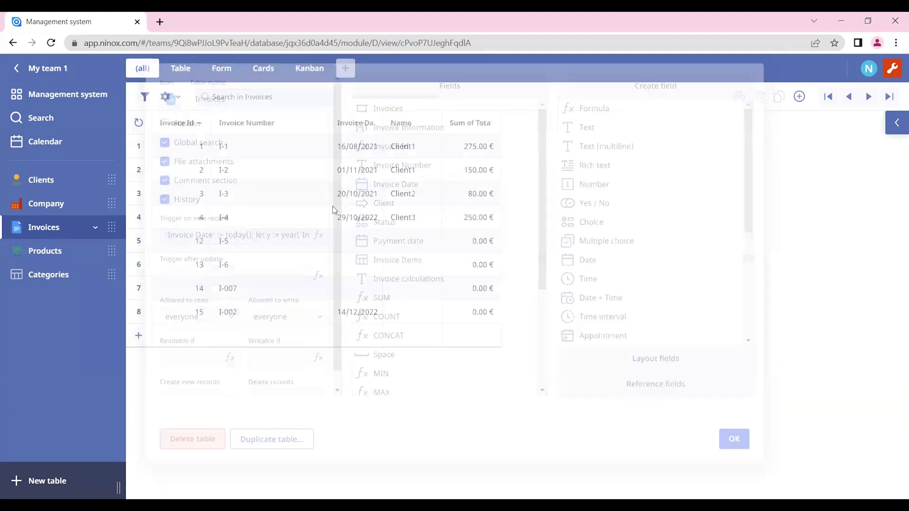
pyautogui.click(310, 154)
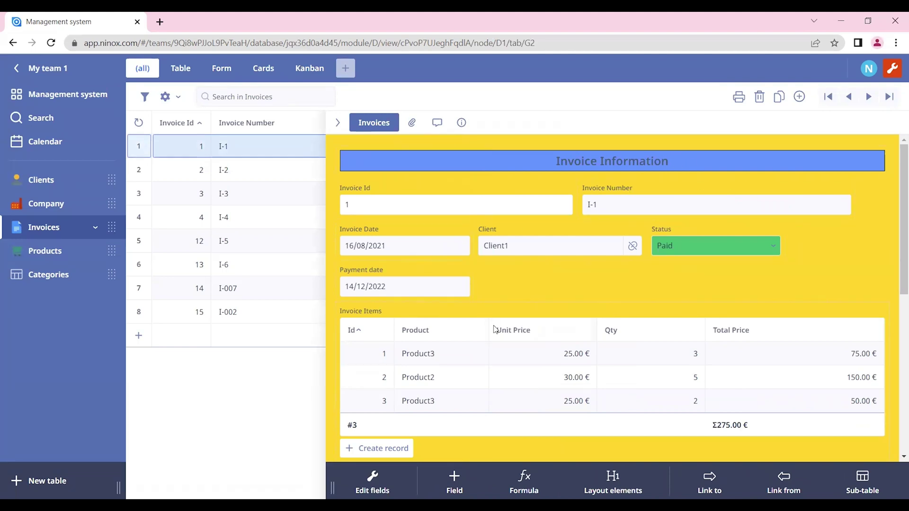
pyautogui.click(508, 352)
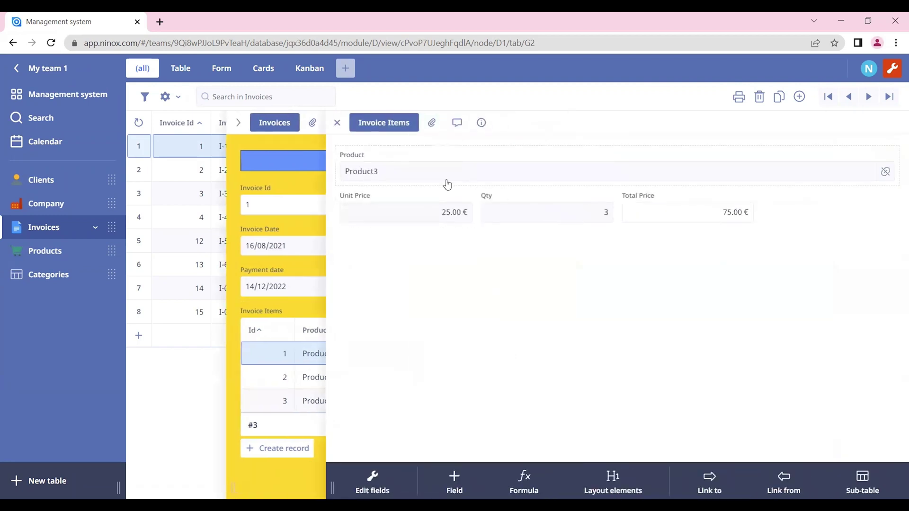